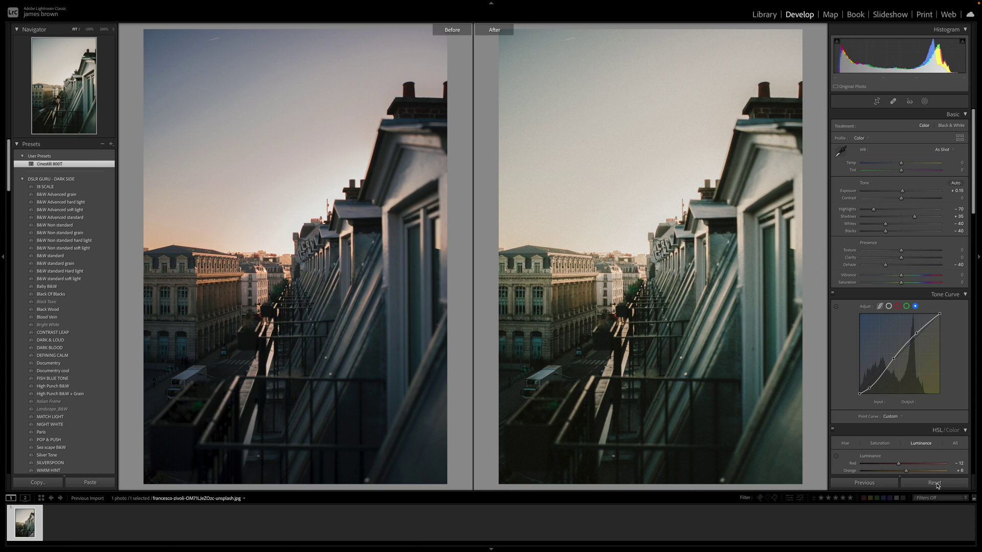
Step: Reset the preset's edits, view the photo alone in Loupe, and set Exposure to +0.15
{"action": "left_click", "coordinate": [934, 484]}
{"action": "key", "text": "y"}
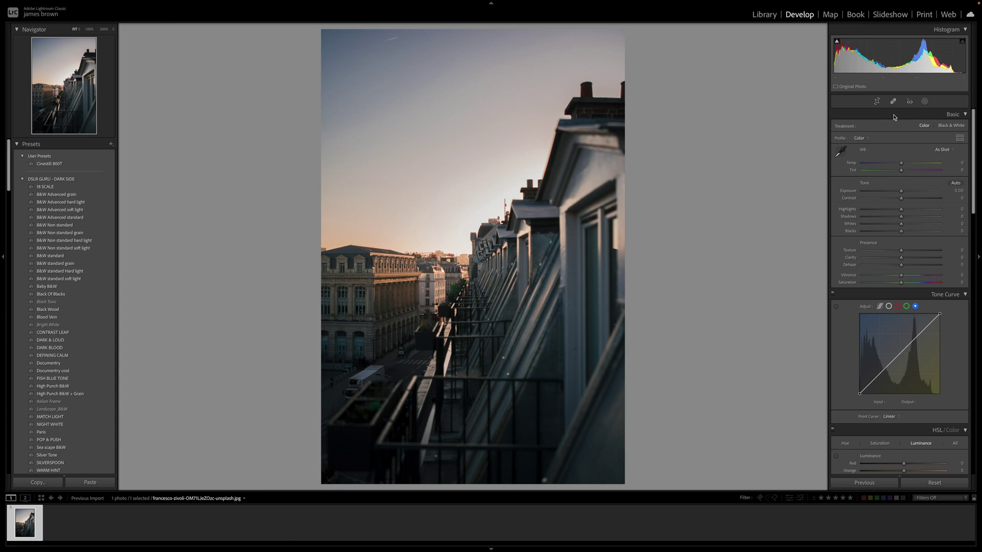
{"action": "left_click_drag", "start_coordinate": [902, 195], "coordinate": [903, 194]}
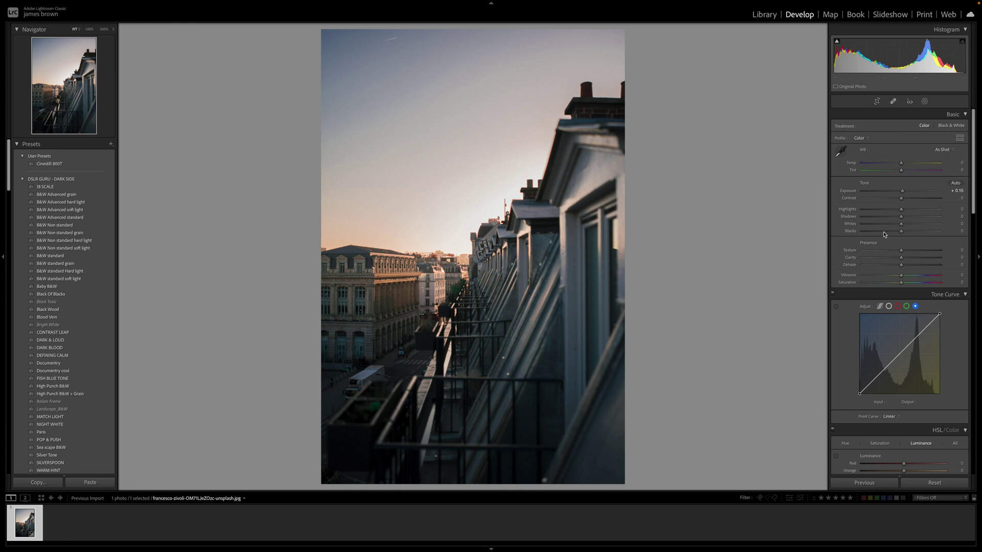
{"action": "left_click_drag", "start_coordinate": [902, 194], "coordinate": [906, 194]}
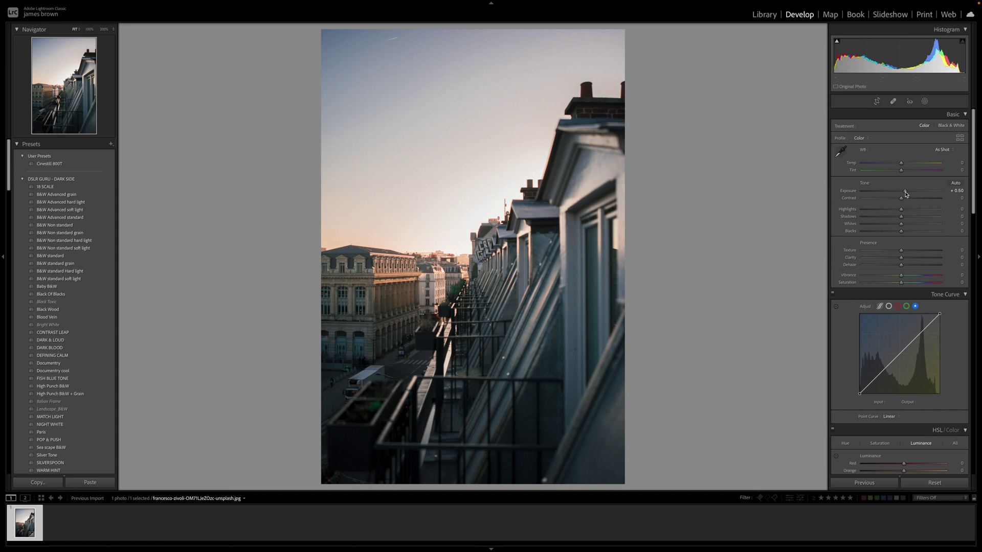
{"action": "left_click_drag", "start_coordinate": [906, 194], "coordinate": [911, 195]}
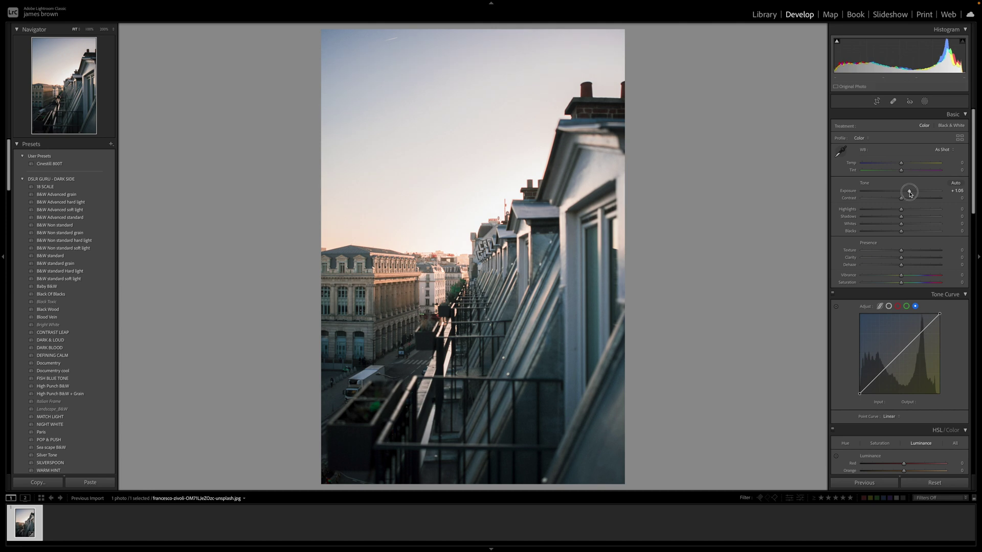
{"action": "left_click_drag", "start_coordinate": [910, 194], "coordinate": [903, 193]}
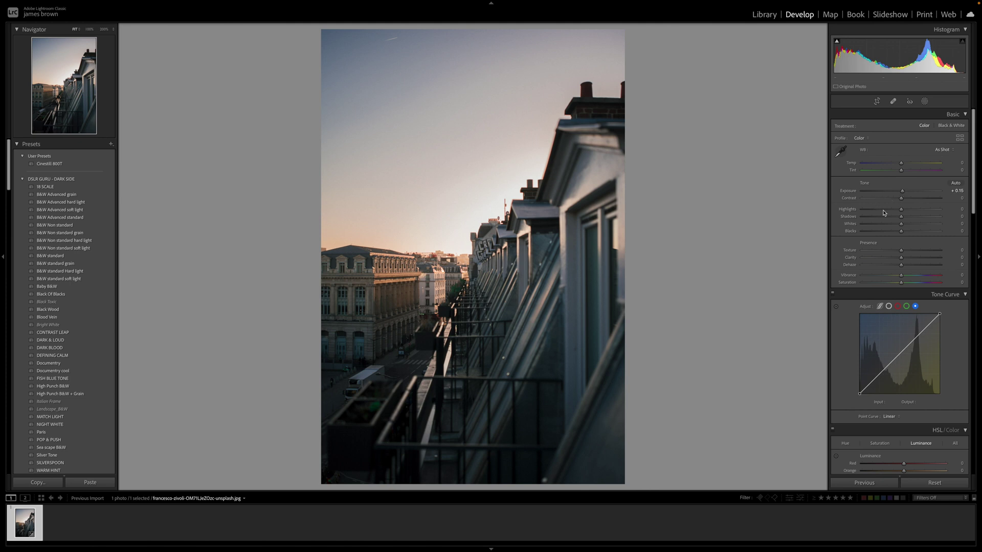
Step: Set Highlights -70, Shadows +35, Whites and Blacks -40, and Dehaze -40 for a hazy, flat look
{"action": "left_click_drag", "start_coordinate": [901, 209], "coordinate": [873, 211]}
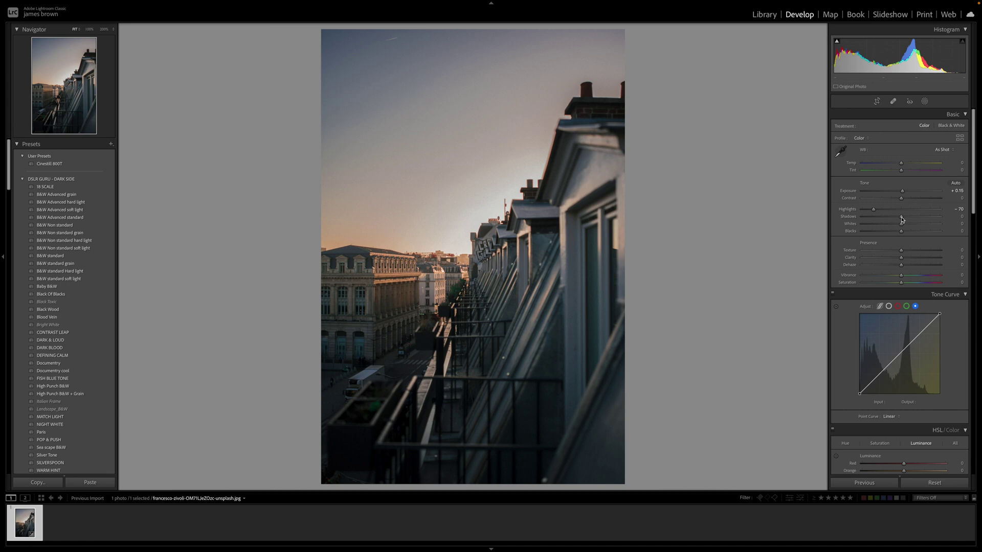
{"action": "left_click_drag", "start_coordinate": [902, 219], "coordinate": [886, 232]}
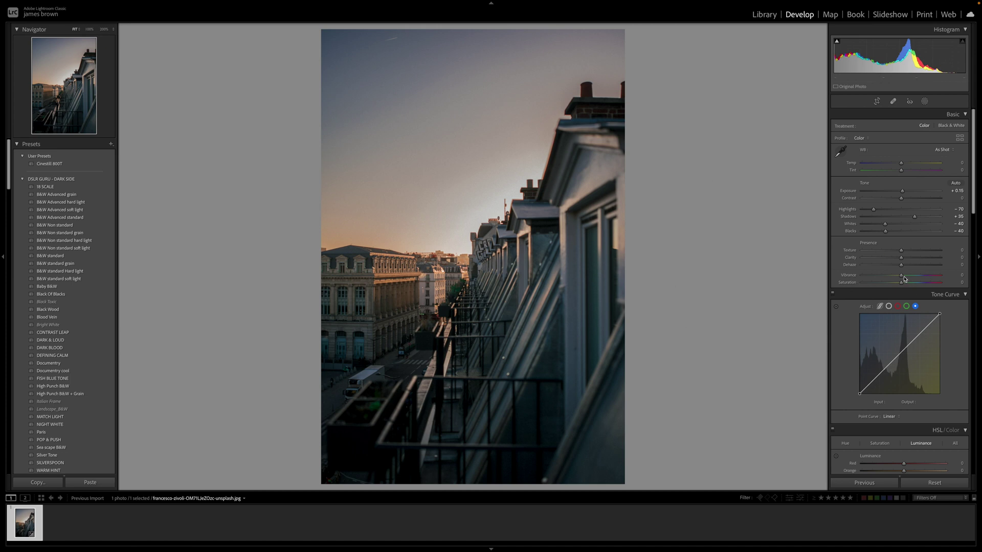
{"action": "left_click_drag", "start_coordinate": [900, 266], "coordinate": [887, 268]}
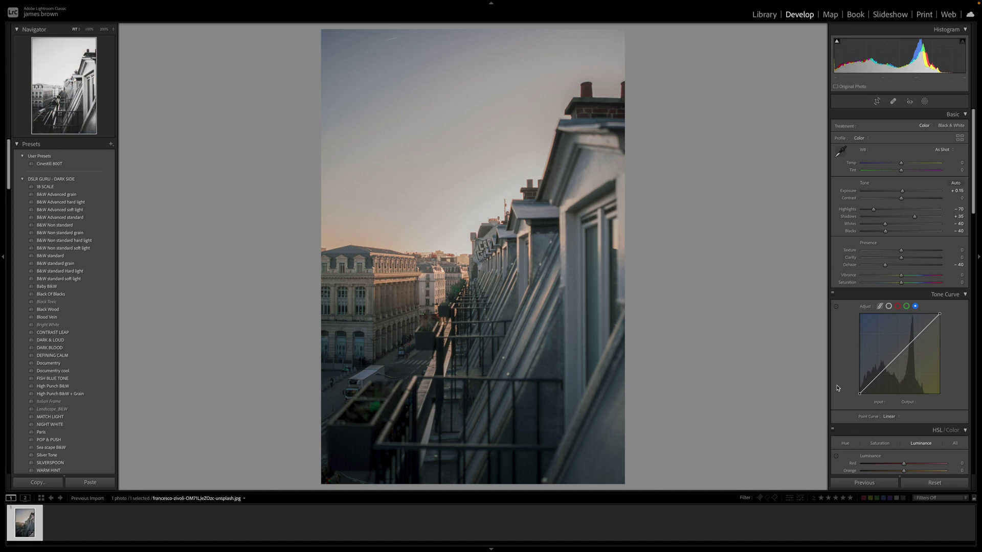
Step: Switch the Tone Curve to the RGB point curve and add highlight, midtone and shadow points
{"action": "scroll", "coordinate": [897, 230], "scroll_direction": "down", "scroll_amount": 3}
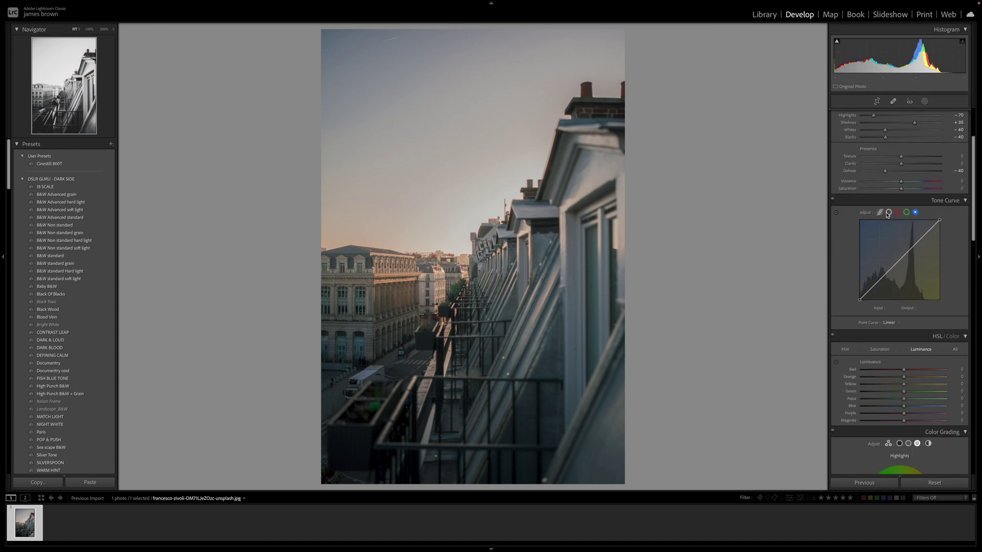
{"action": "left_click", "coordinate": [888, 212]}
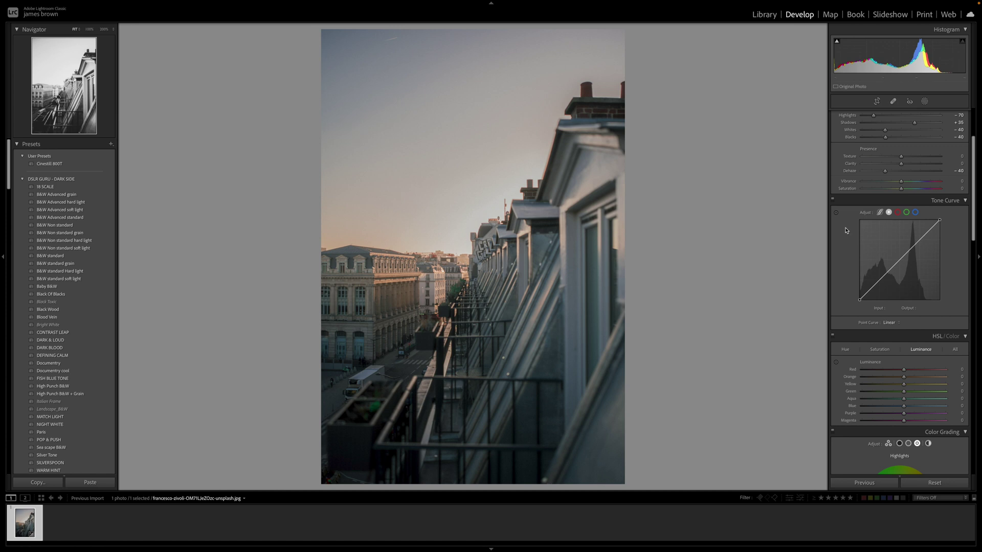
{"action": "left_click", "coordinate": [919, 240]}
{"action": "left_click", "coordinate": [899, 260]}
{"action": "left_click", "coordinate": [878, 281]}
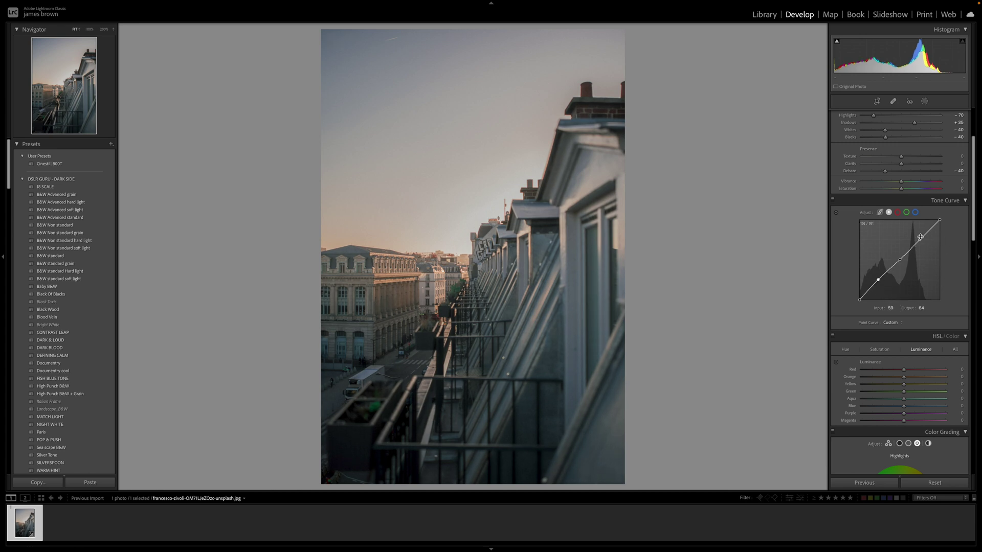
Step: Shape an S-curve: darken the shadow point, anchor midtones at 112, lift input 178 to 190
{"action": "left_click_drag", "start_coordinate": [919, 239], "coordinate": [895, 267]}
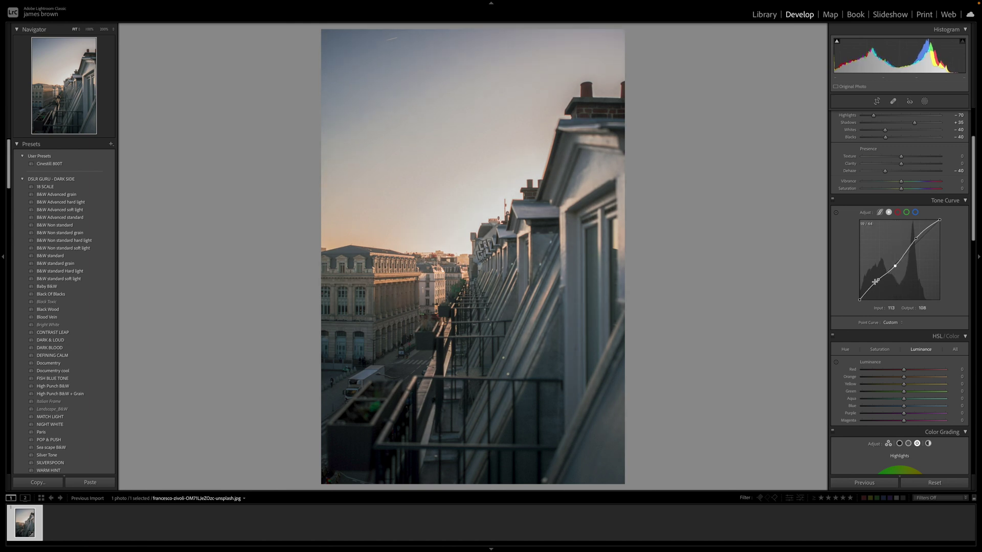
{"action": "left_click_drag", "start_coordinate": [878, 279], "coordinate": [868, 298]}
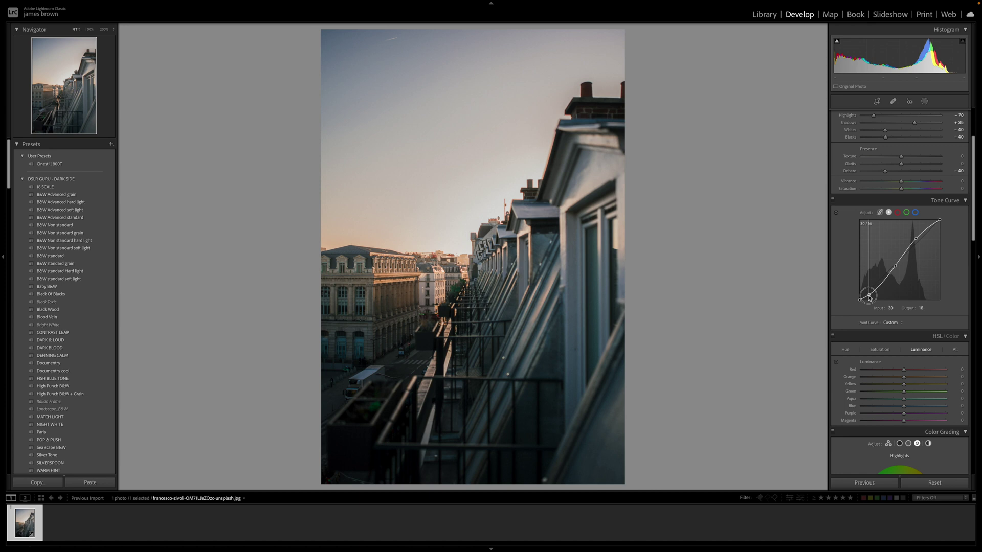
{"action": "left_click_drag", "start_coordinate": [868, 298], "coordinate": [868, 297]}
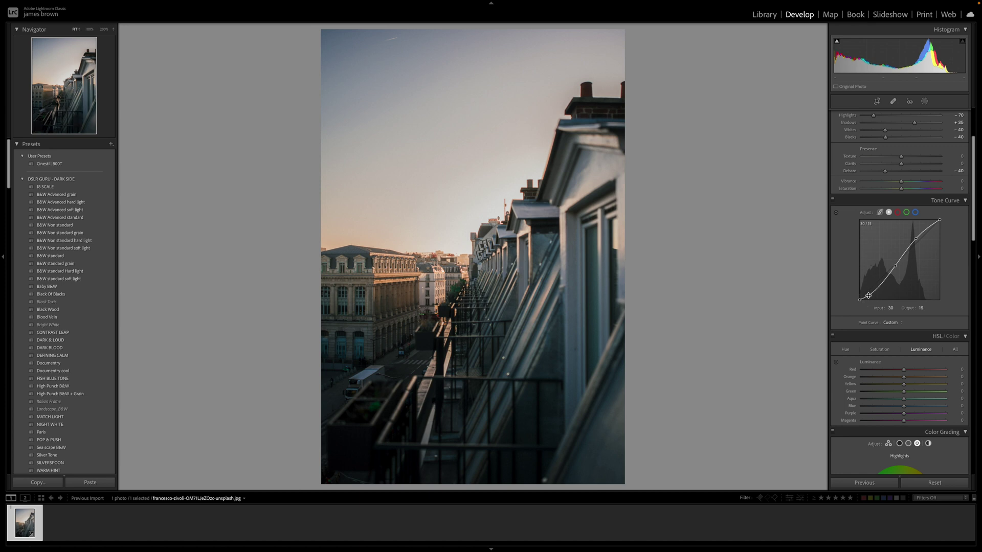
{"action": "left_click", "coordinate": [895, 265]}
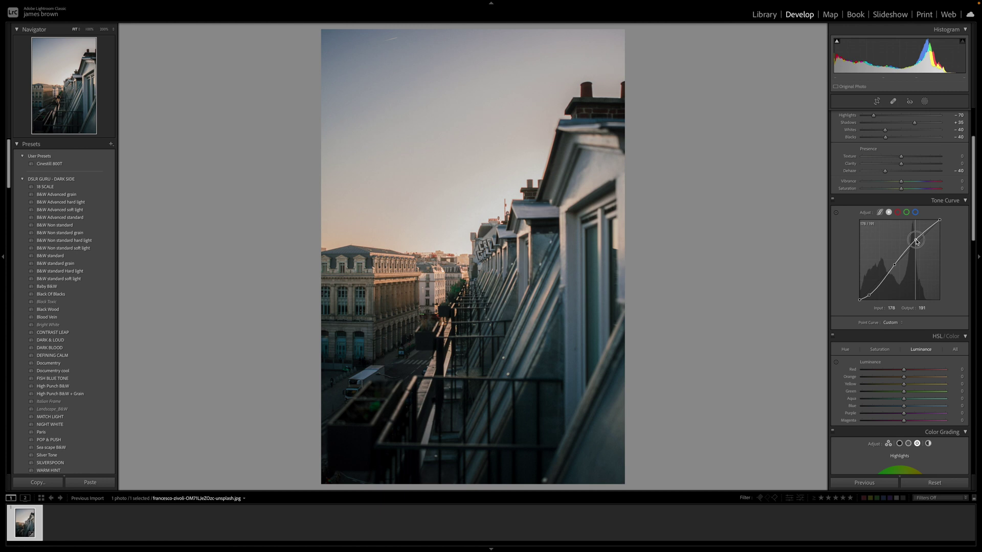
{"action": "left_click_drag", "start_coordinate": [915, 241], "coordinate": [915, 242]}
Step: Preview the Red, Green and Blue curves, then copy the RGB curve's channel settings
{"action": "left_click", "coordinate": [898, 212]}
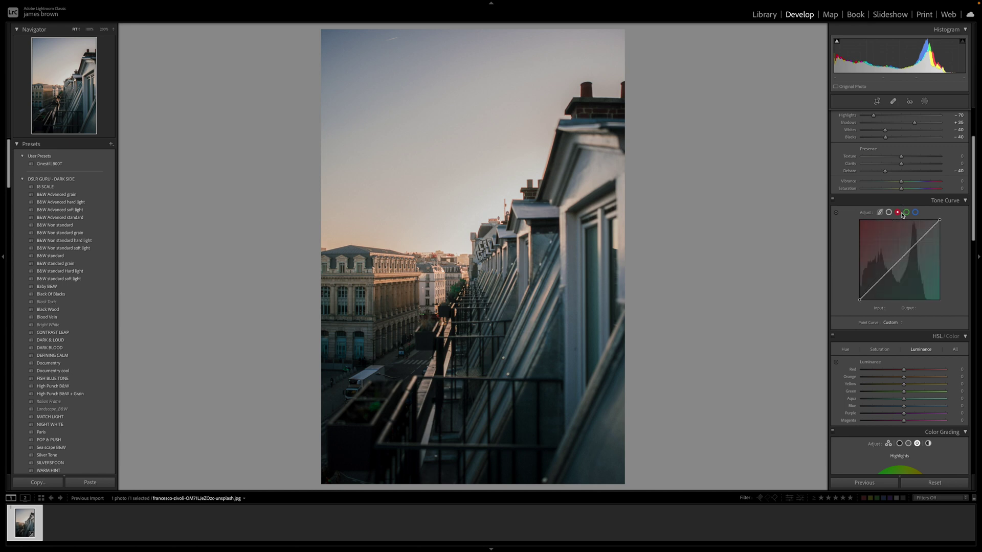
{"action": "left_click", "coordinate": [906, 213]}
{"action": "left_click", "coordinate": [914, 212]}
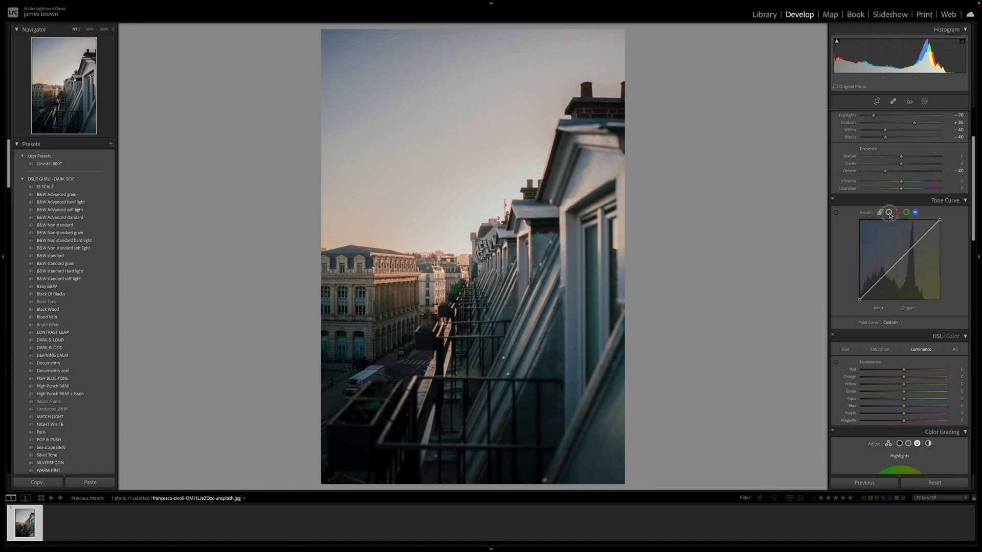
{"action": "left_click", "coordinate": [888, 212]}
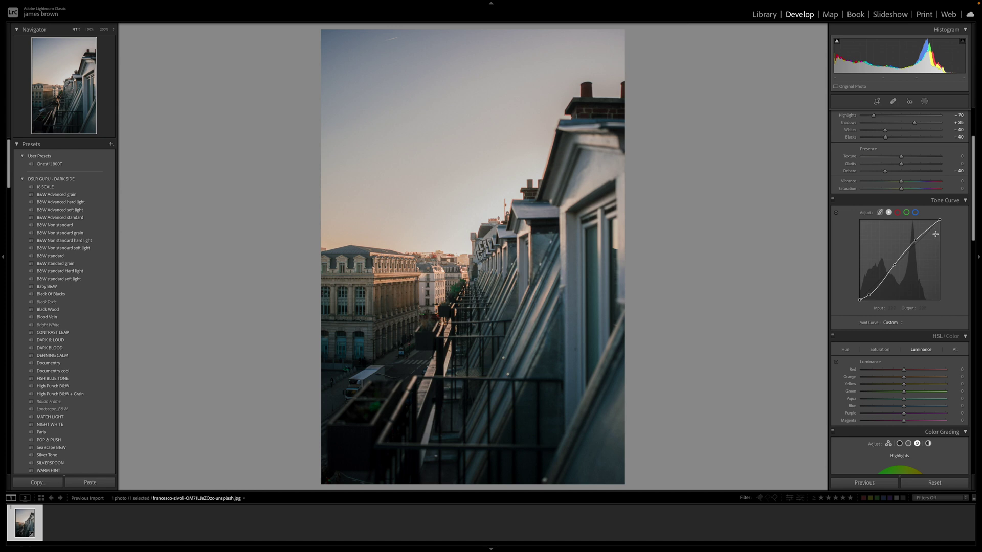
{"action": "right_click", "coordinate": [895, 251]}
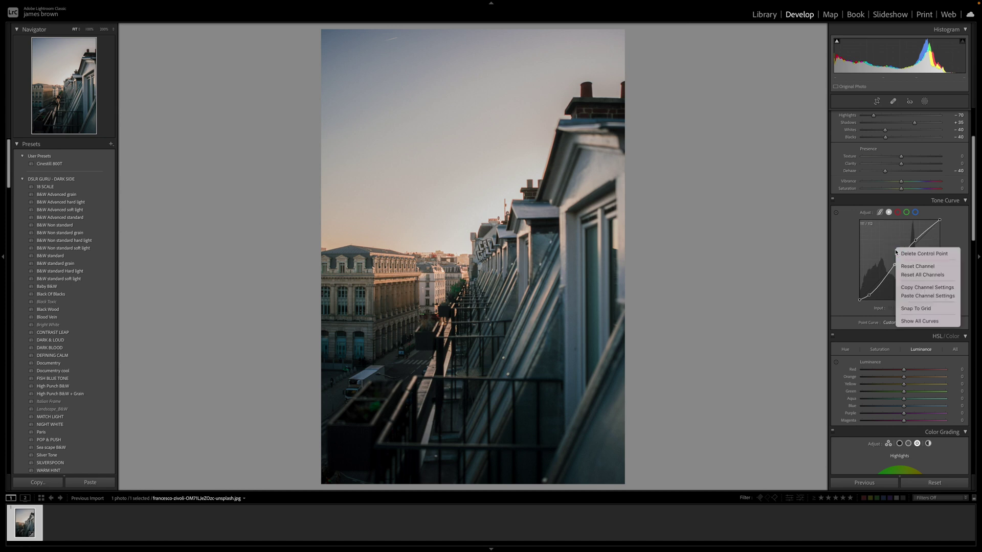
{"action": "left_click", "coordinate": [941, 288]}
Step: Paste the RGB curve settings into the Red, Green and Blue channel curves
{"action": "left_click", "coordinate": [897, 213]}
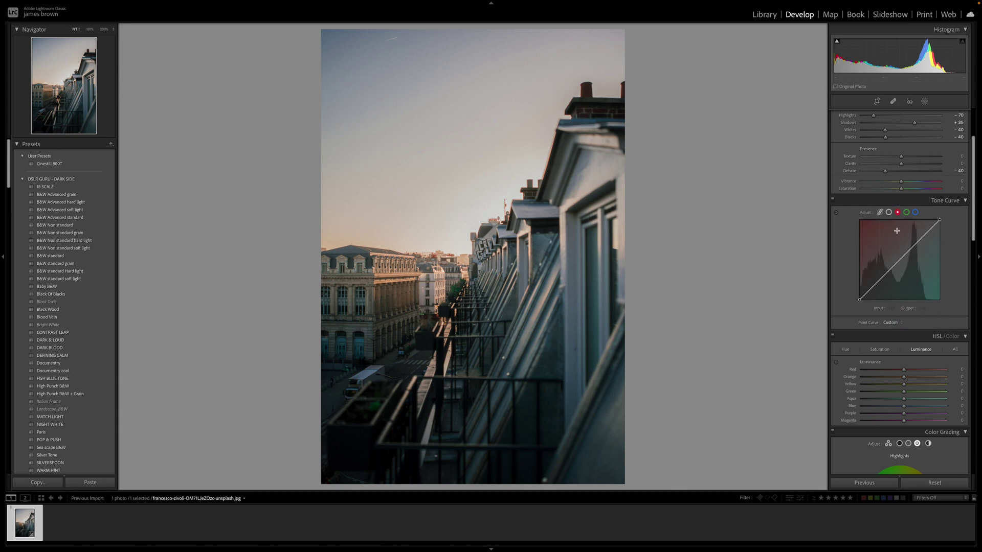
{"action": "right_click", "coordinate": [895, 233]}
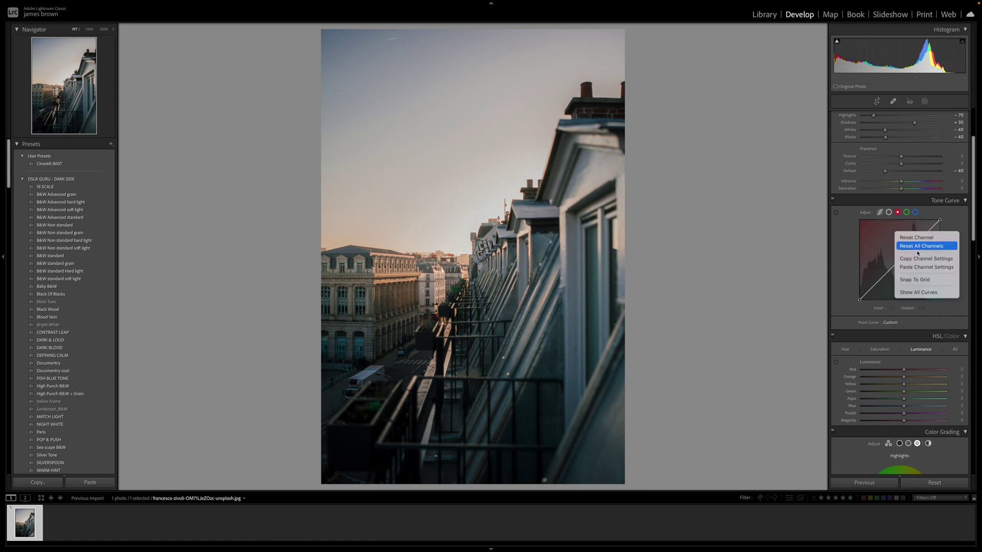
{"action": "left_click", "coordinate": [926, 267]}
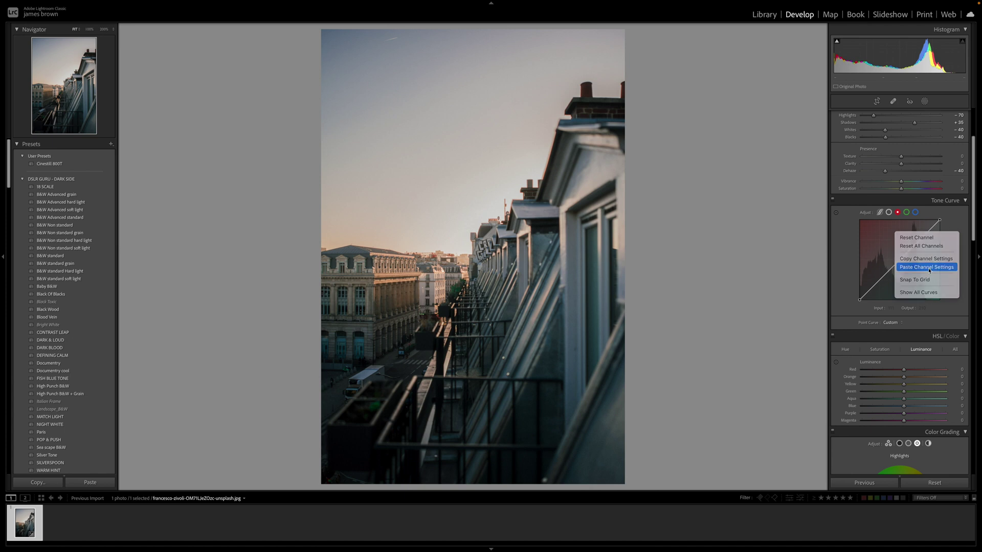
{"action": "left_click", "coordinate": [907, 213]}
{"action": "right_click", "coordinate": [899, 238]}
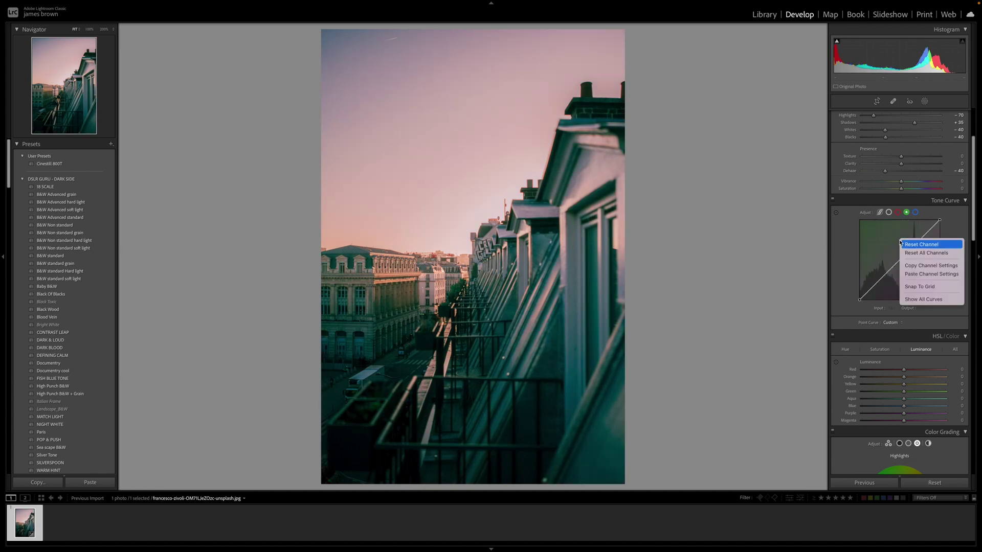
{"action": "left_click", "coordinate": [922, 275]}
{"action": "left_click", "coordinate": [915, 212]}
{"action": "right_click", "coordinate": [898, 236]}
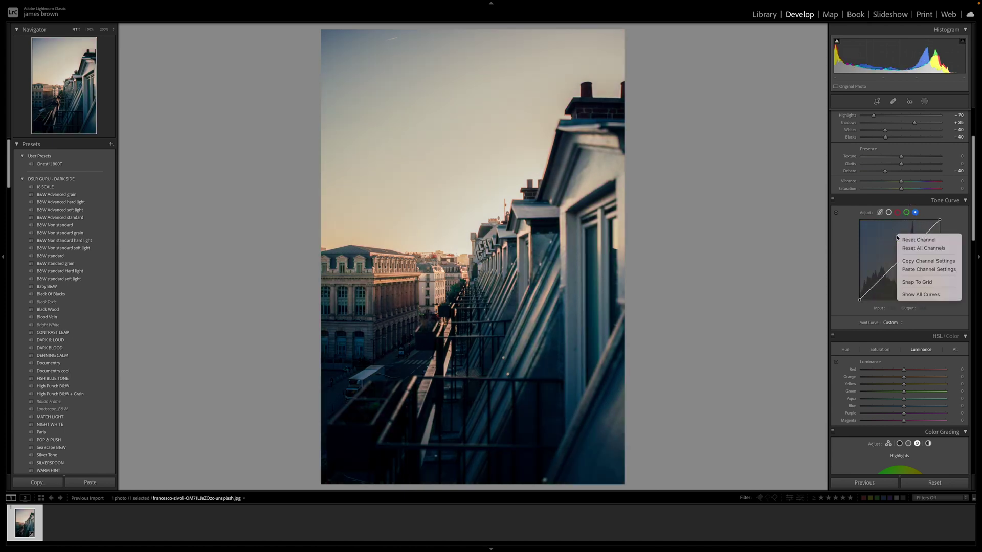
{"action": "left_click", "coordinate": [919, 270]}
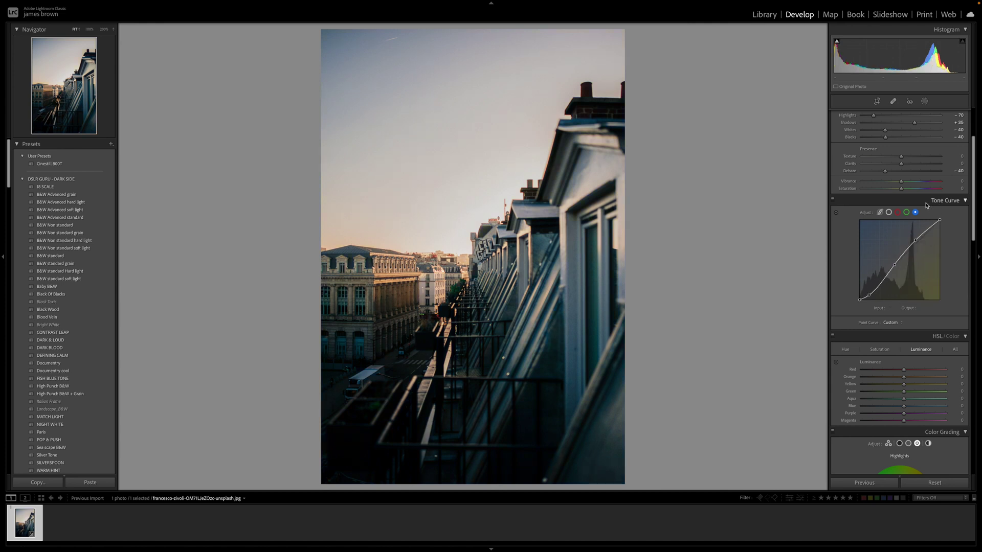
Step: Check each colour channel curve, then return to the RGB curve
{"action": "left_click", "coordinate": [898, 212]}
{"action": "left_click", "coordinate": [906, 212]}
{"action": "left_click", "coordinate": [915, 212]}
{"action": "left_click", "coordinate": [889, 213]}
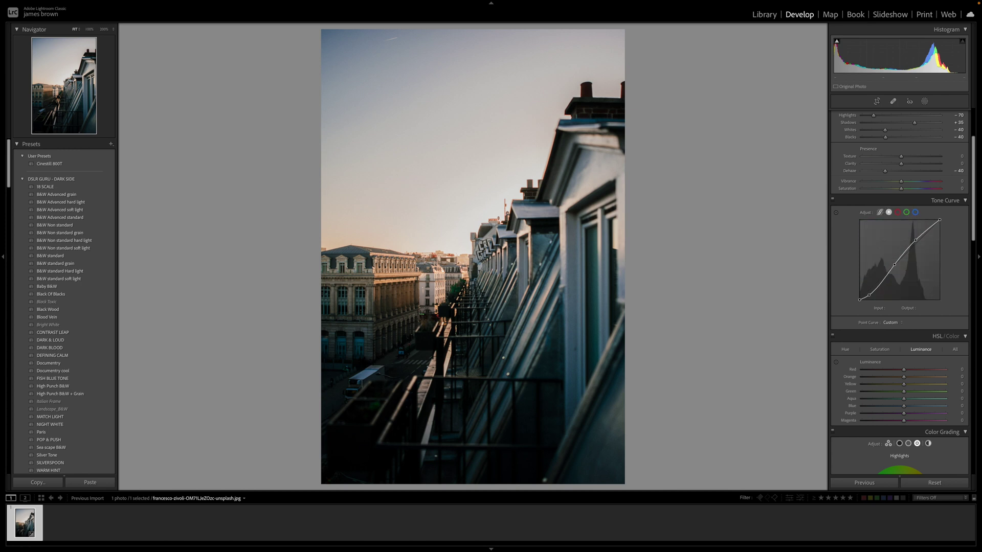
Step: In HSL Hue, set Red -16, Orange +4, Yellow +19, Green +14, Blue -2, Purple +12
{"action": "scroll", "coordinate": [963, 397], "scroll_direction": "down", "scroll_amount": 5}
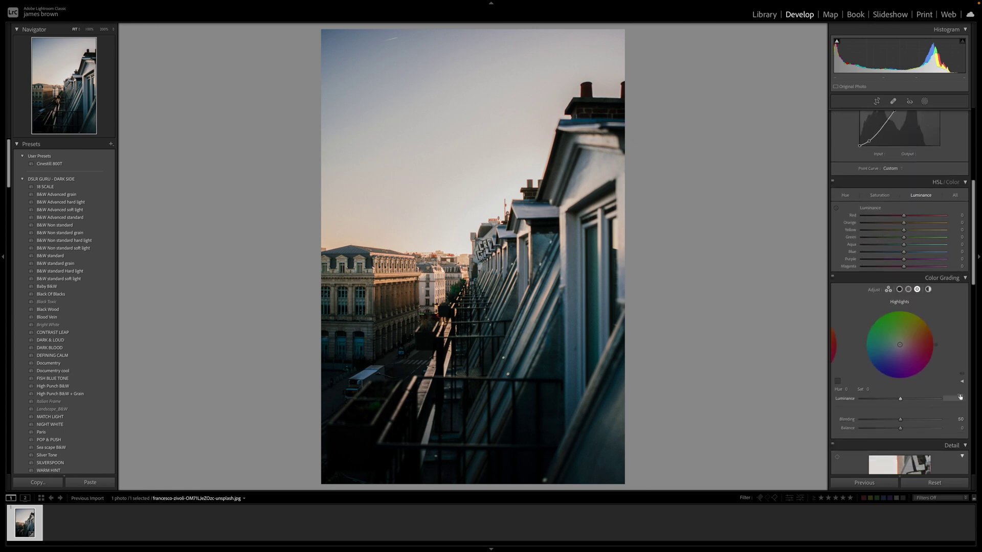
{"action": "left_click", "coordinate": [845, 195]}
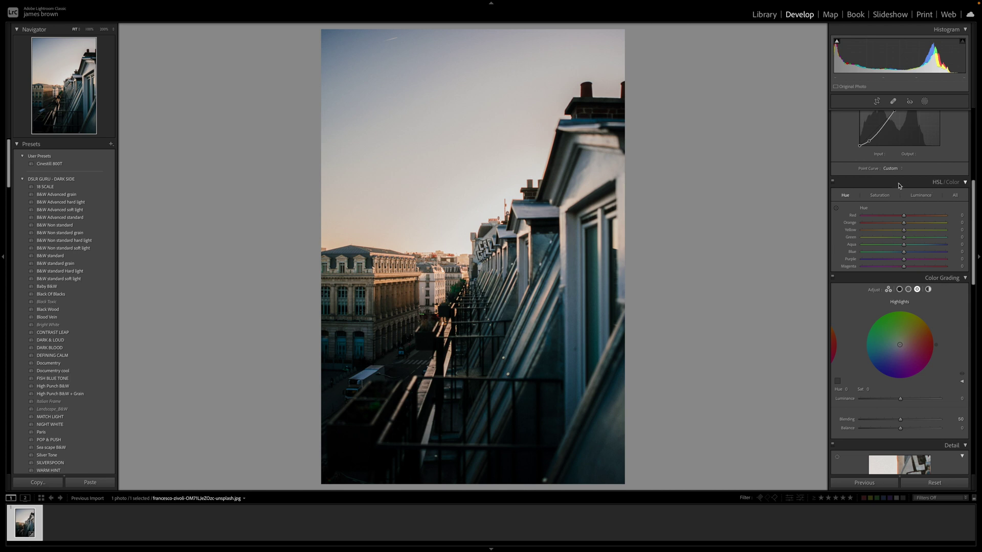
{"action": "left_click", "coordinate": [904, 216]}
{"action": "left_click_drag", "start_coordinate": [903, 217], "coordinate": [897, 218]}
{"action": "left_click_drag", "start_coordinate": [904, 222], "coordinate": [905, 223]}
{"action": "left_click_drag", "start_coordinate": [903, 231], "coordinate": [916, 233]}
{"action": "left_click_drag", "start_coordinate": [904, 238], "coordinate": [912, 239]}
{"action": "left_click_drag", "start_coordinate": [904, 252], "coordinate": [900, 253]}
{"action": "left_click_drag", "start_coordinate": [903, 259], "coordinate": [912, 268]}
Step: In HSL Saturation, set Red -4, Orange -36, Green -46, Aqua +7, Purple -48, Magenta -54
{"action": "left_click", "coordinate": [888, 197]}
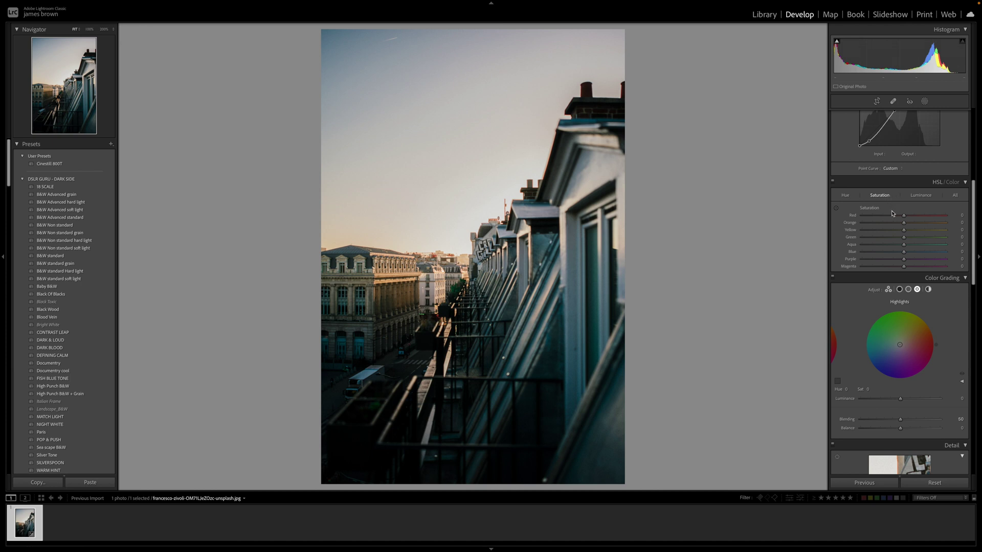
{"action": "left_click_drag", "start_coordinate": [904, 217], "coordinate": [902, 217]}
{"action": "left_click", "coordinate": [907, 225]}
{"action": "mouse_move", "coordinate": [907, 225]}
{"action": "left_mouse_down"}
{"action": "mouse_move", "coordinate": [883, 226]}
{"action": "mouse_move", "coordinate": [892, 232]}
{"action": "left_mouse_up"}
{"action": "left_click_drag", "start_coordinate": [903, 238], "coordinate": [884, 240]}
{"action": "left_click_drag", "start_coordinate": [904, 245], "coordinate": [894, 253]}
{"action": "left_click_drag", "start_coordinate": [903, 259], "coordinate": [883, 261]}
{"action": "left_click_drag", "start_coordinate": [883, 260], "coordinate": [882, 259]}
{"action": "left_click_drag", "start_coordinate": [904, 268], "coordinate": [881, 268]}
{"action": "left_click_drag", "start_coordinate": [880, 268], "coordinate": [880, 268]}
Step: In HSL Luminance, set Red -12, Yellow +12, Green +18, Blue -10, Purple +20, Magenta +18
{"action": "left_click", "coordinate": [918, 198]}
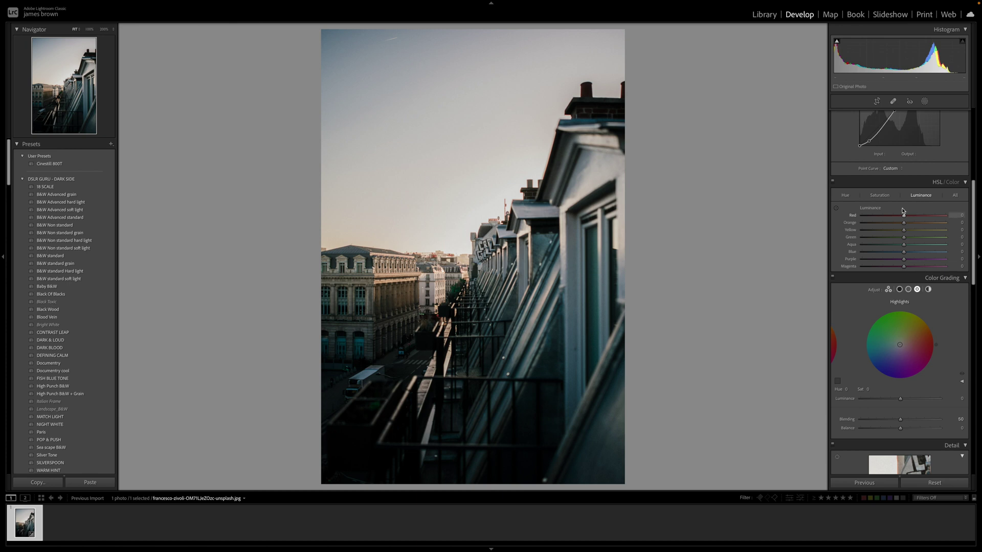
{"action": "left_click_drag", "start_coordinate": [903, 215], "coordinate": [905, 234]}
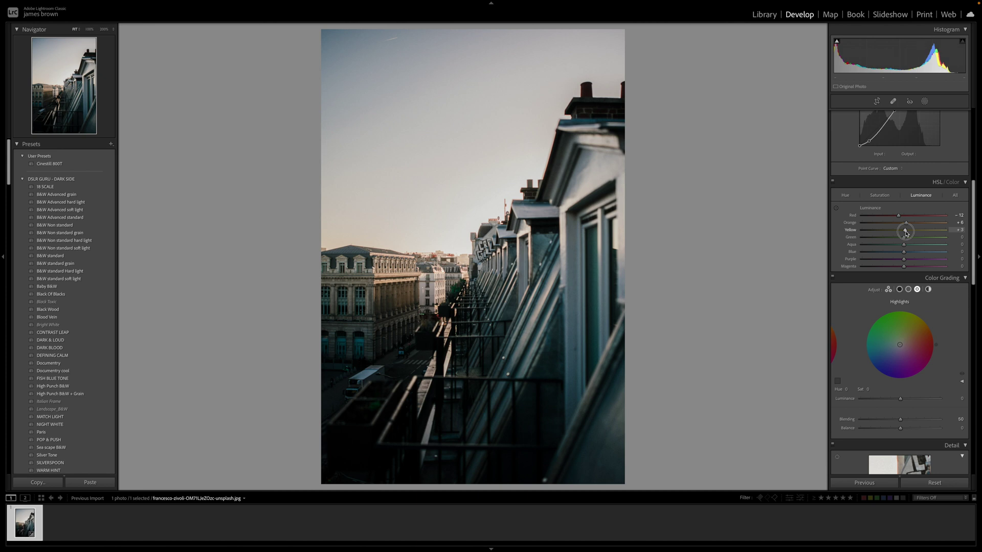
{"action": "left_click_drag", "start_coordinate": [905, 233], "coordinate": [909, 234]}
{"action": "left_click_drag", "start_coordinate": [906, 238], "coordinate": [914, 261]}
{"action": "left_click_drag", "start_coordinate": [903, 267], "coordinate": [912, 270]}
Step: Toggle the HSL adjustments off and on repeatedly to compare before and after
{"action": "left_click", "coordinate": [832, 182]}
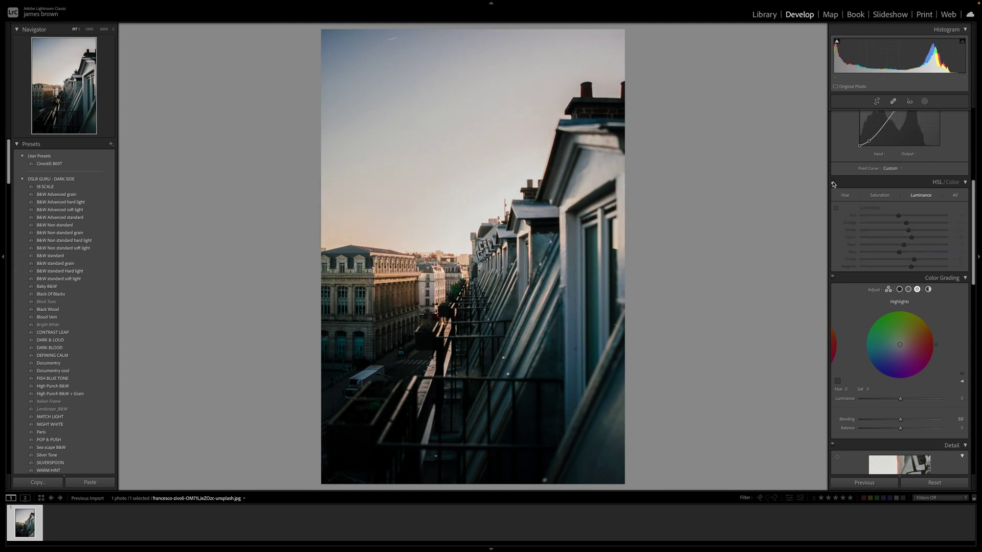
{"action": "left_click", "coordinate": [832, 182]}
{"action": "left_click", "coordinate": [832, 182]}
{"action": "left_click", "coordinate": [833, 183]}
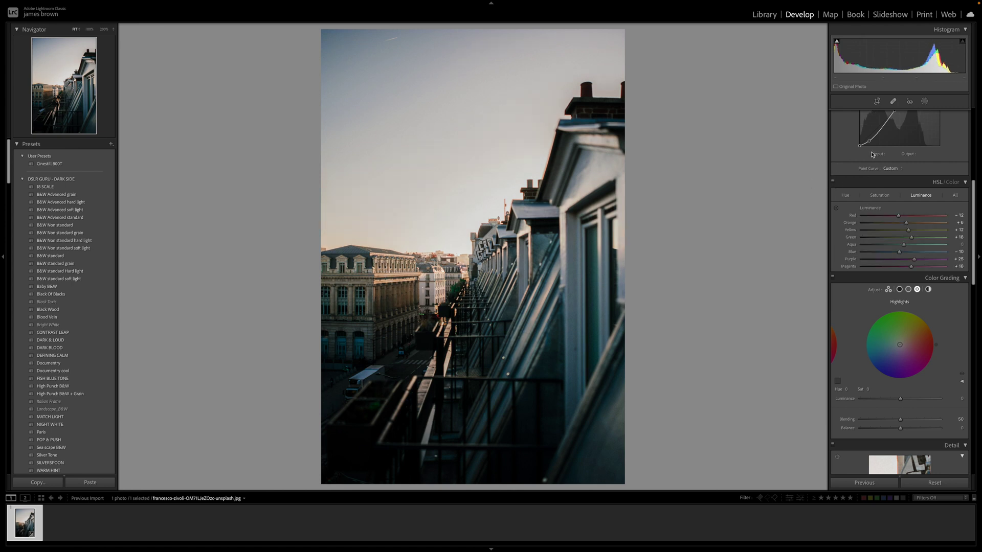
{"action": "left_click", "coordinate": [832, 183]}
{"action": "left_click", "coordinate": [832, 183]}
{"action": "left_click", "coordinate": [833, 183]}
{"action": "left_click", "coordinate": [833, 182]}
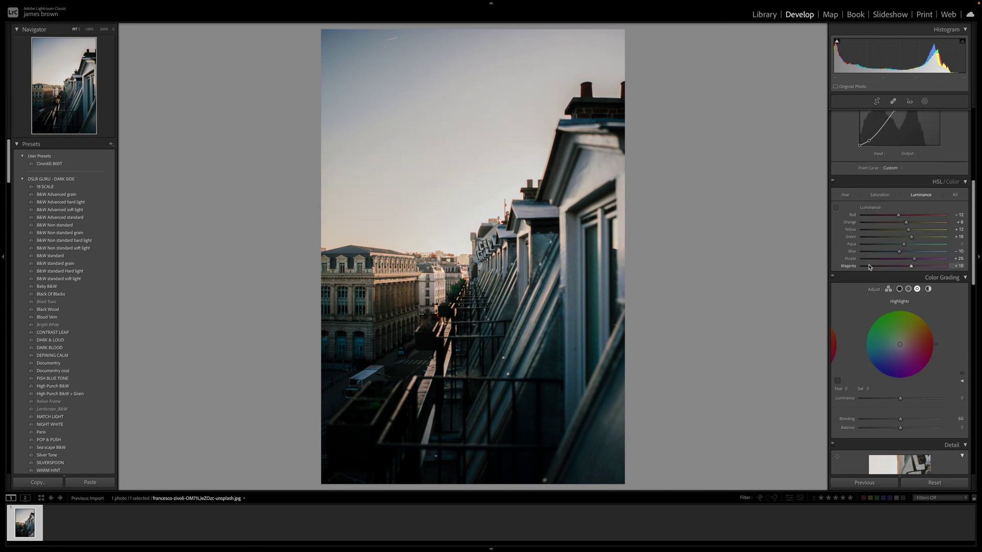
{"action": "scroll", "coordinate": [858, 276], "scroll_direction": "down", "scroll_amount": 5}
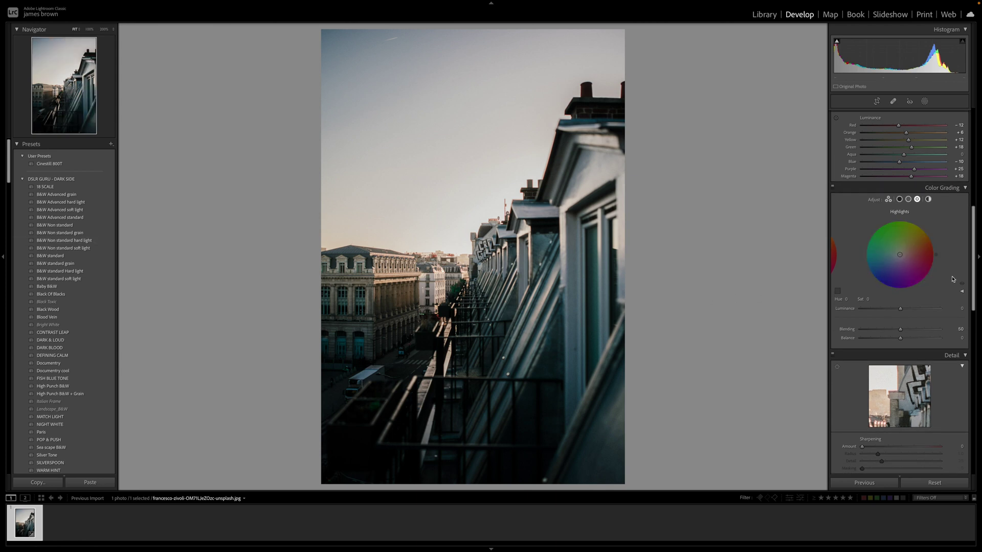
Step: Tint the shadows yellowish on the Color Grading wheel at hue 65
{"action": "scroll", "coordinate": [942, 266], "scroll_direction": "down", "scroll_amount": 3}
{"action": "left_click", "coordinate": [901, 152]}
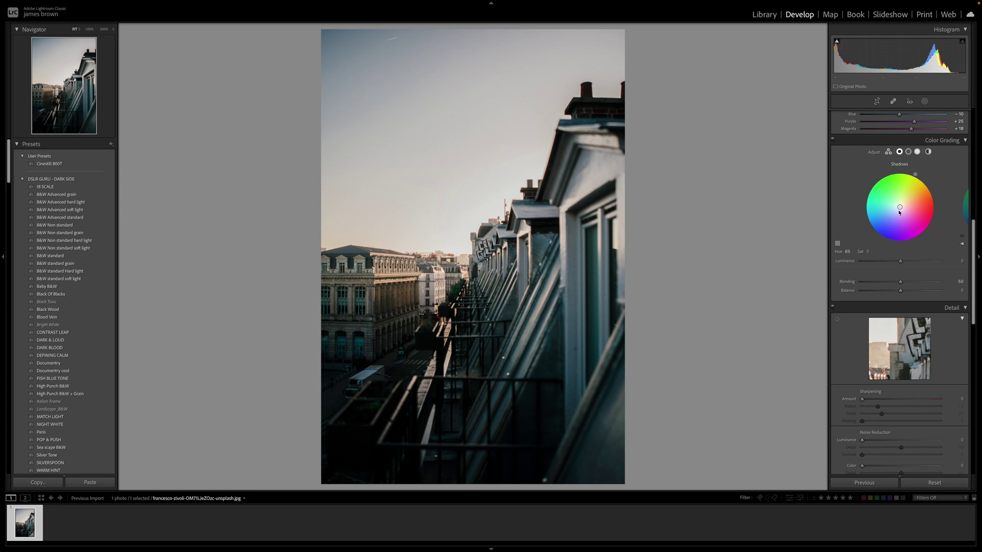
{"action": "left_click_drag", "start_coordinate": [899, 207], "coordinate": [901, 204]}
Step: Give the highlights a warm tint at hue 43 with saturation 16
{"action": "left_click", "coordinate": [918, 152]}
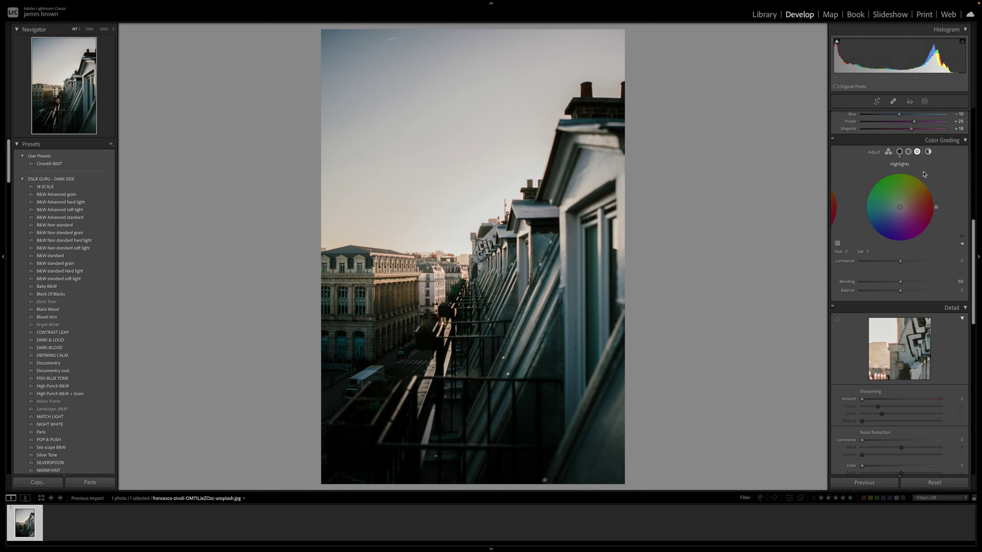
{"action": "left_click_drag", "start_coordinate": [935, 207], "coordinate": [922, 179]}
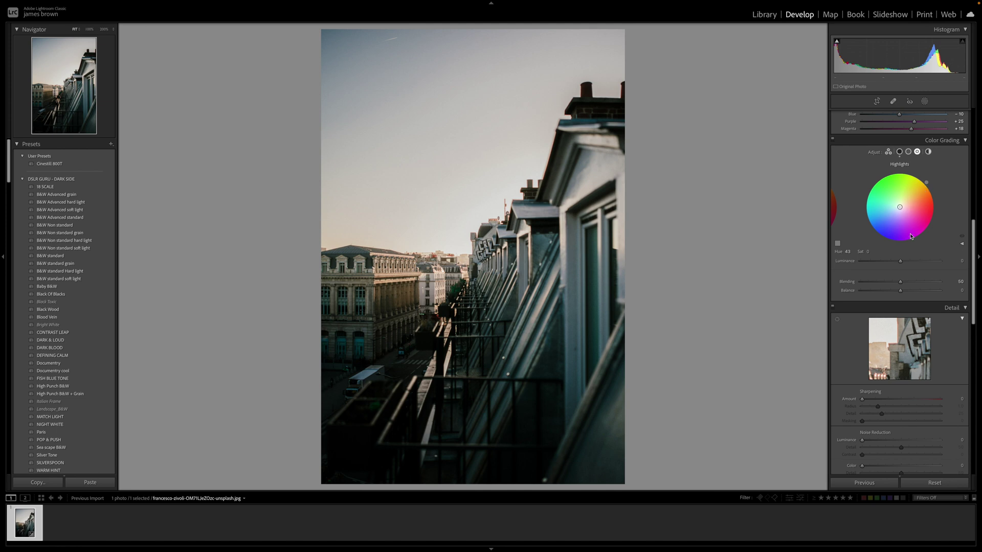
{"action": "left_click", "coordinate": [869, 252]}
{"action": "type", "text": "16"}
{"action": "key", "text": "Return"}
Step: Raise the shadow grade's luminance to +45 and set Blending 75 and Balance -77
{"action": "left_click", "coordinate": [899, 153]}
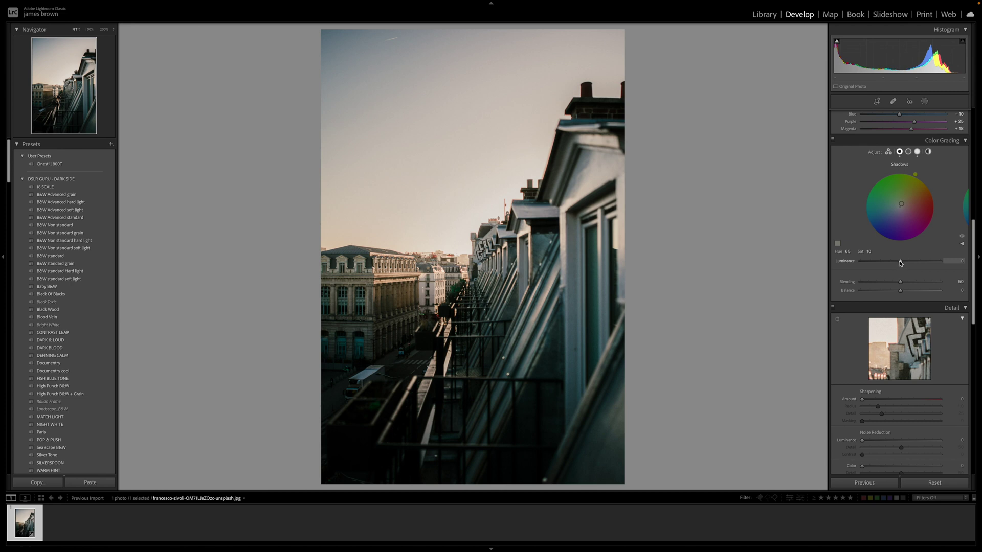
{"action": "left_click_drag", "start_coordinate": [900, 263], "coordinate": [918, 263]}
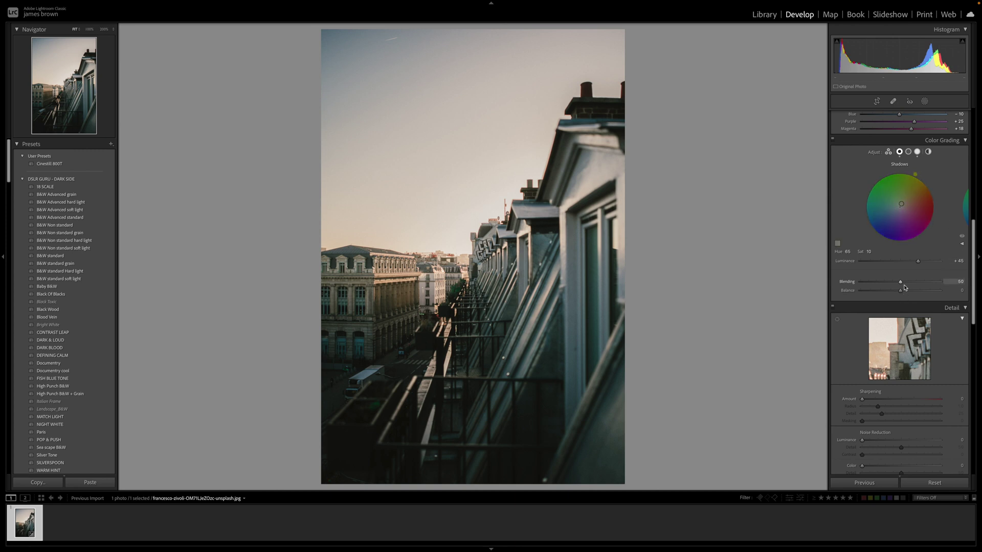
{"action": "left_click_drag", "start_coordinate": [901, 284], "coordinate": [870, 295]}
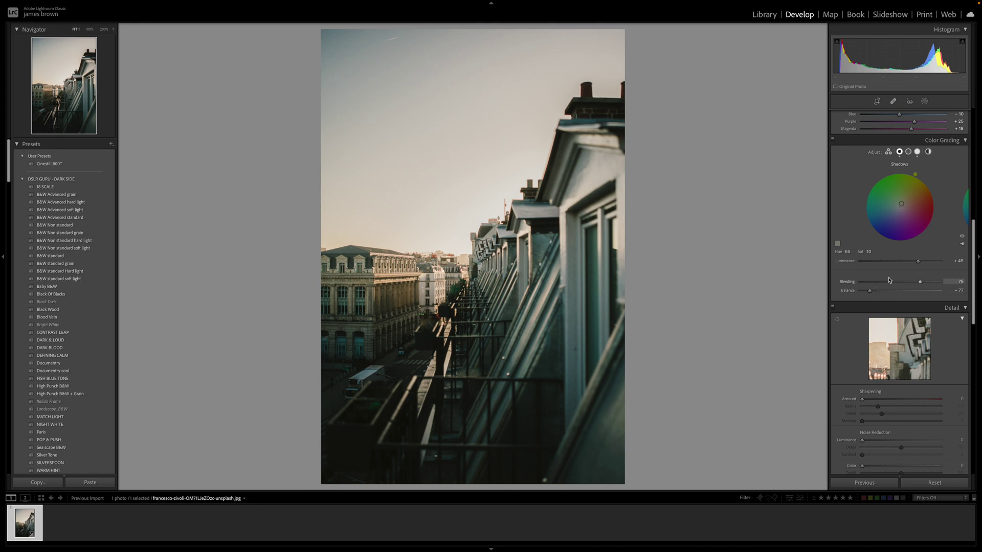
Step: Toggle Color Grading off and on repeatedly to compare the look
{"action": "left_click", "coordinate": [833, 141]}
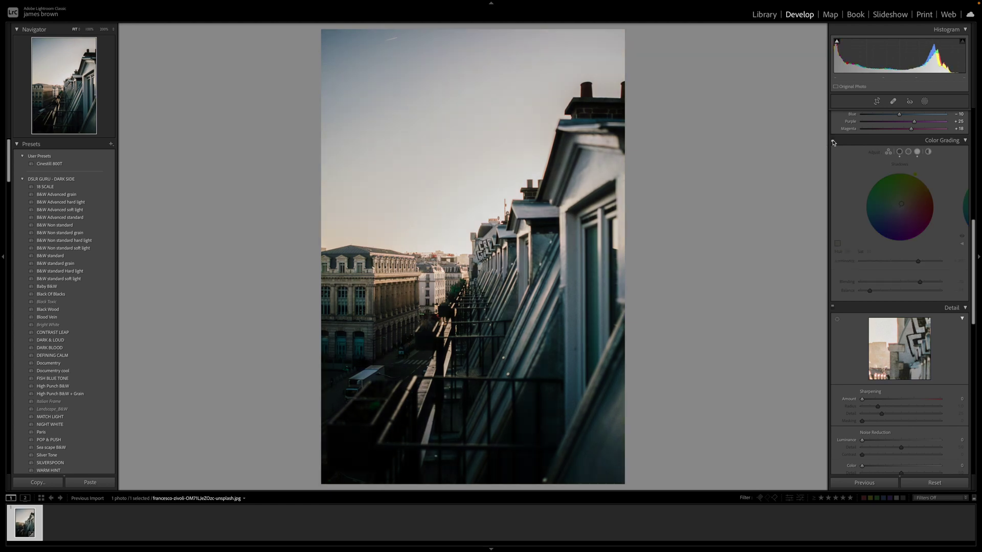
{"action": "left_click", "coordinate": [832, 141]}
{"action": "left_click", "coordinate": [832, 141]}
{"action": "left_click", "coordinate": [833, 141]}
{"action": "left_click", "coordinate": [832, 141]}
{"action": "left_click", "coordinate": [832, 141]}
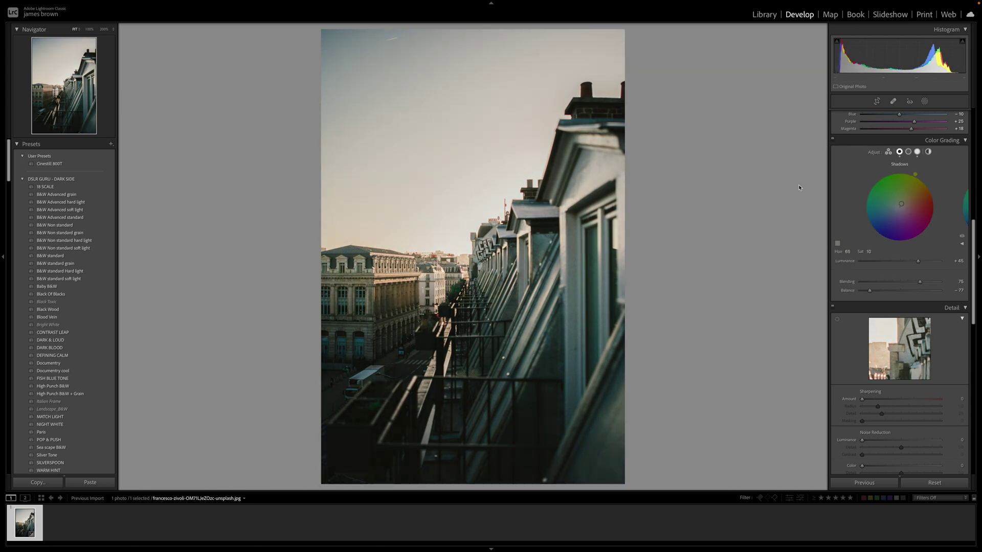
{"action": "left_click", "coordinate": [834, 142]}
{"action": "left_click", "coordinate": [833, 141]}
Step: Set Effects Grain to Amount 30, Size 48, Roughness 65, then zoom in to inspect it
{"action": "scroll", "coordinate": [843, 220], "scroll_direction": "down", "scroll_amount": 3}
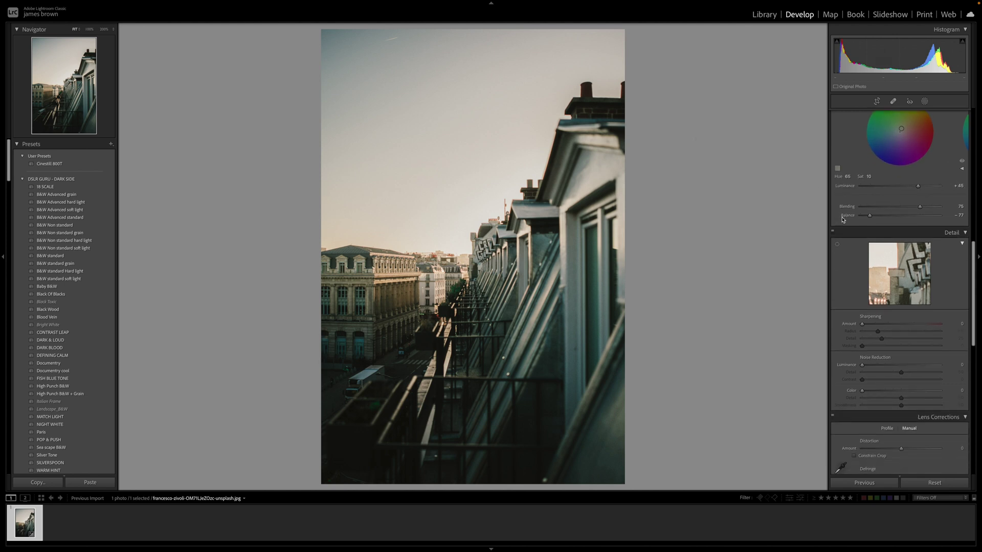
{"action": "scroll", "coordinate": [842, 220], "scroll_direction": "down", "scroll_amount": 3}
{"action": "scroll", "coordinate": [842, 220], "scroll_direction": "down", "scroll_amount": 3}
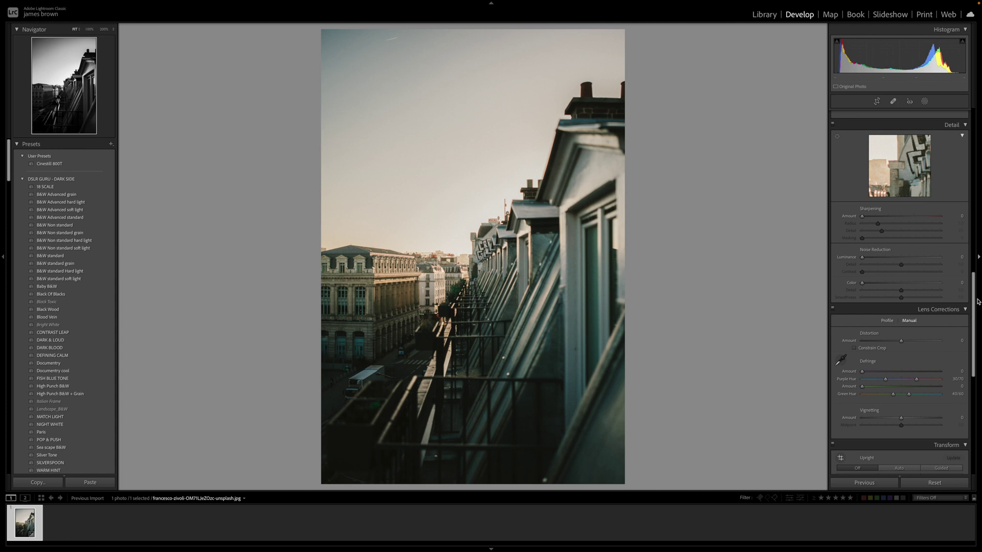
{"action": "scroll", "coordinate": [864, 333], "scroll_direction": "down", "scroll_amount": 15}
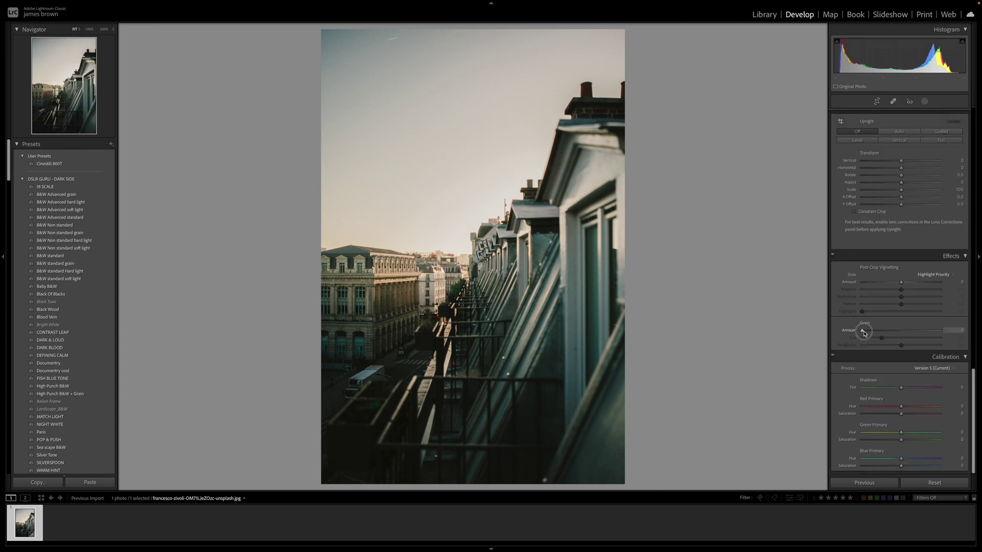
{"action": "left_click_drag", "start_coordinate": [864, 333], "coordinate": [887, 334]}
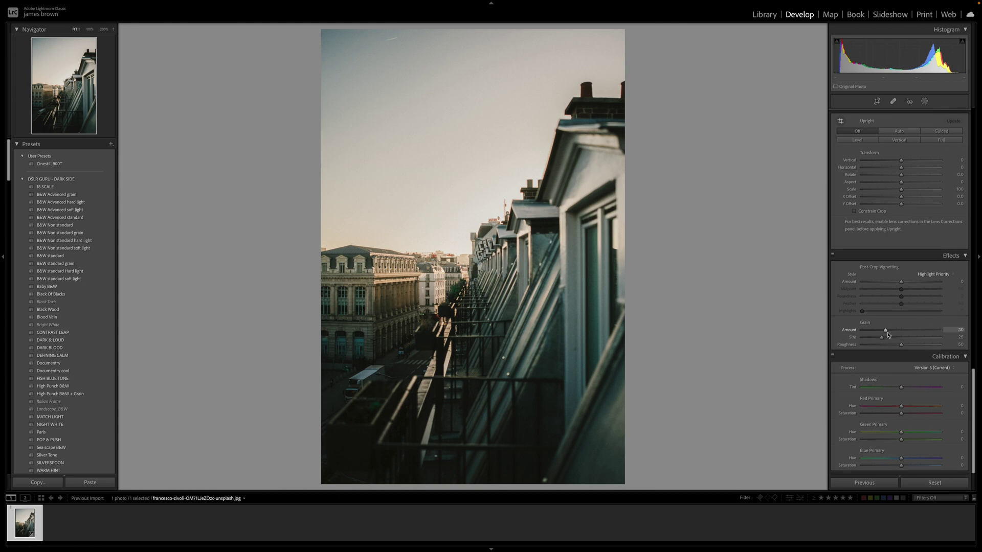
{"action": "left_click_drag", "start_coordinate": [883, 340], "coordinate": [902, 341]}
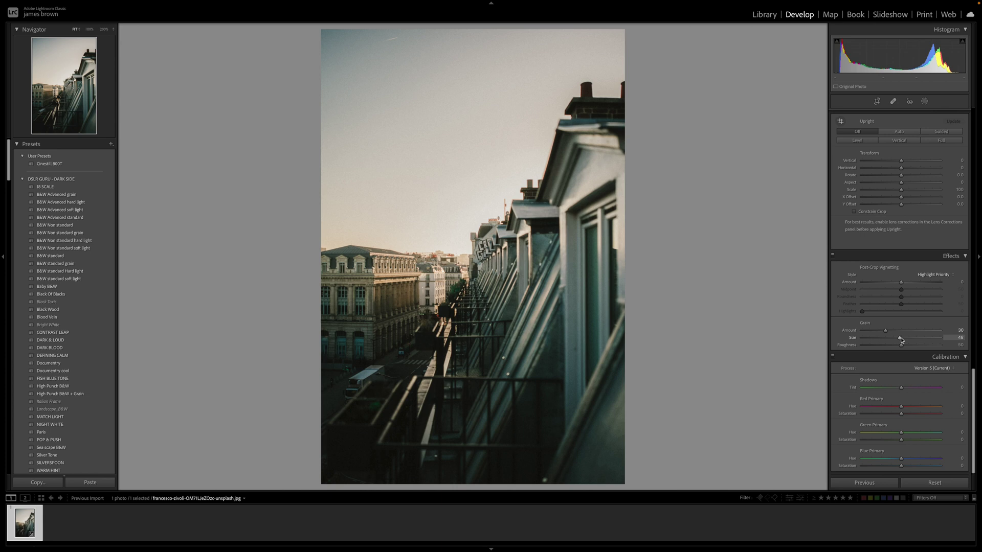
{"action": "left_click_drag", "start_coordinate": [901, 345], "coordinate": [913, 346]}
{"action": "left_click", "coordinate": [462, 189]}
{"action": "left_click", "coordinate": [493, 213]}
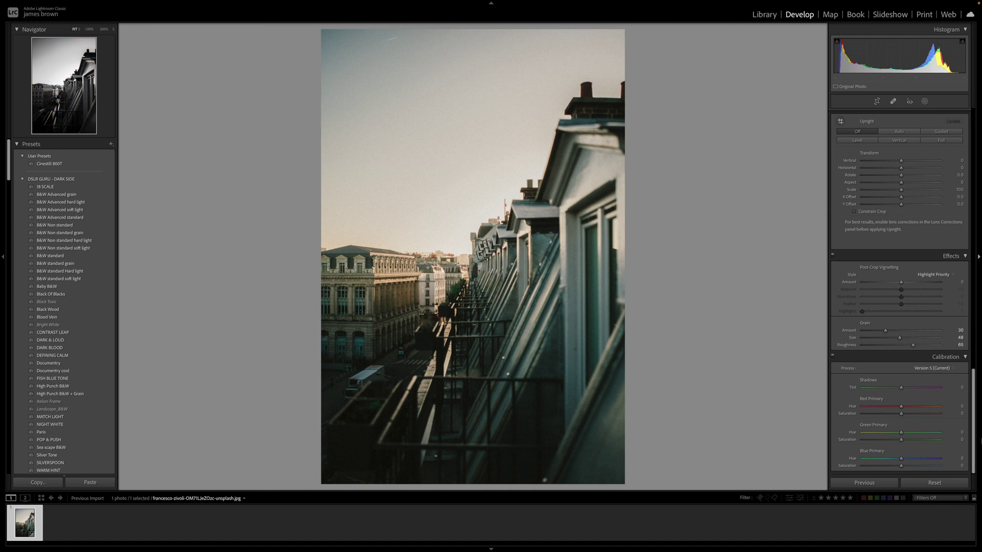
Step: Lower the Detail panel's Color noise reduction from 30 to 0
{"action": "scroll", "coordinate": [910, 331], "scroll_direction": "up", "scroll_amount": 8}
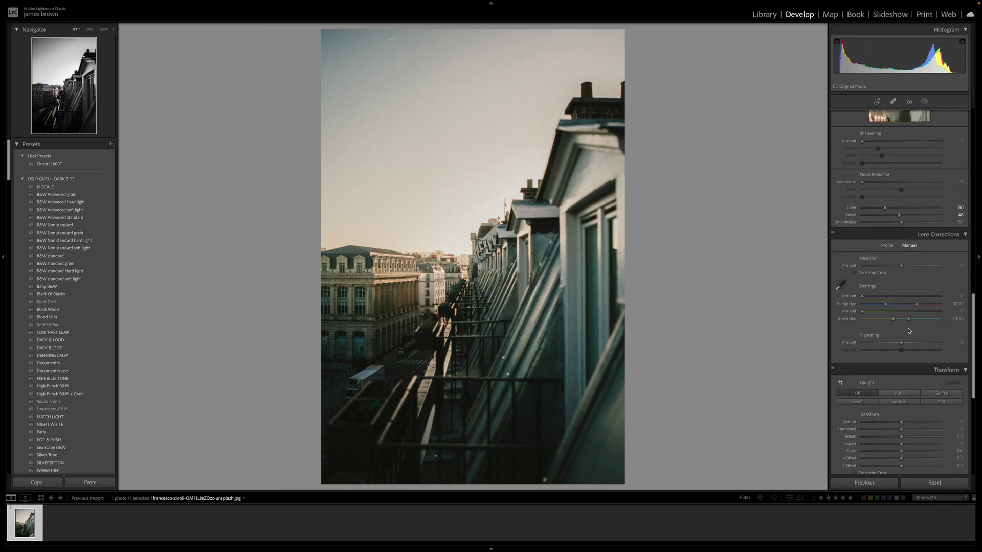
{"action": "scroll", "coordinate": [909, 331], "scroll_direction": "up", "scroll_amount": 2}
{"action": "left_click", "coordinate": [886, 256]}
{"action": "left_click_drag", "start_coordinate": [886, 256], "coordinate": [864, 258]}
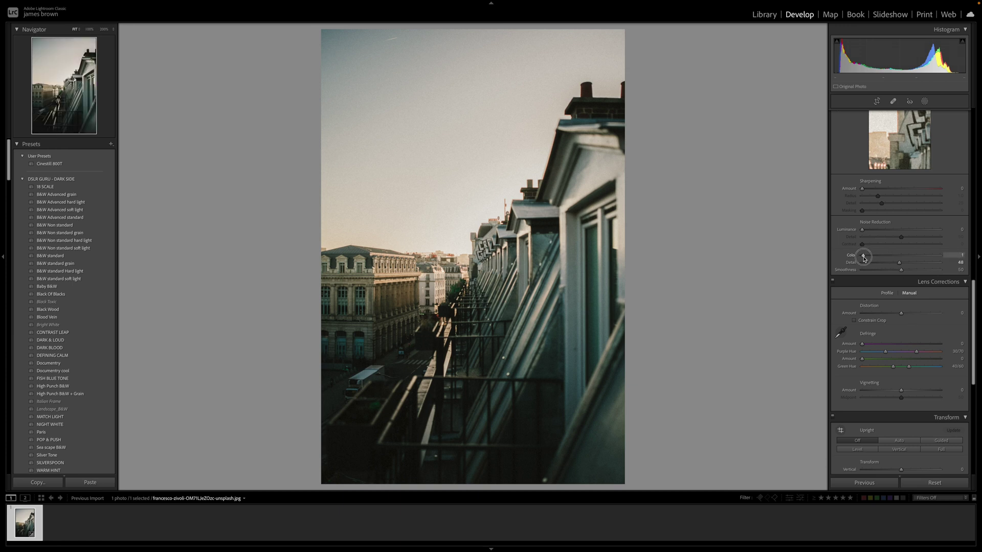
{"action": "left_click_drag", "start_coordinate": [864, 259], "coordinate": [860, 257]}
{"action": "scroll", "coordinate": [877, 369], "scroll_direction": "down", "scroll_amount": 5}
{"action": "scroll", "coordinate": [878, 369], "scroll_direction": "up", "scroll_amount": 15}
{"action": "scroll", "coordinate": [878, 367], "scroll_direction": "up", "scroll_amount": 1}
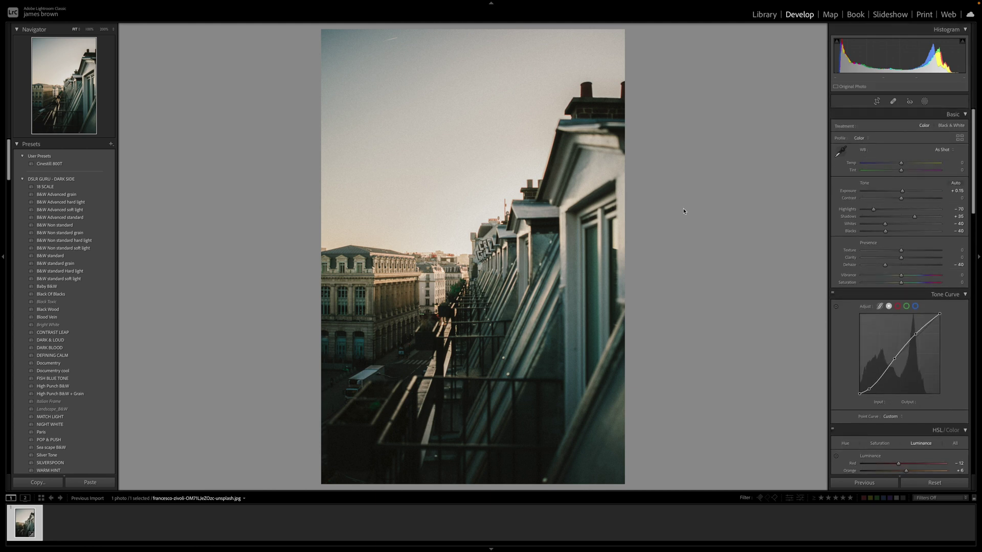
Step: Show the original and edited photos side by side in Before/After view at 100% zoom
{"action": "key", "text": "y"}
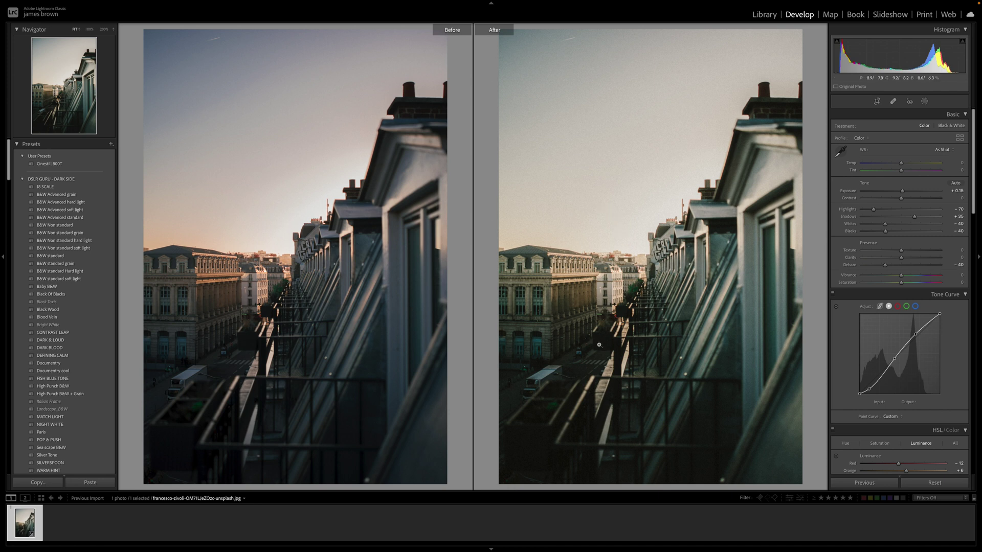
{"action": "left_click", "coordinate": [527, 274]}
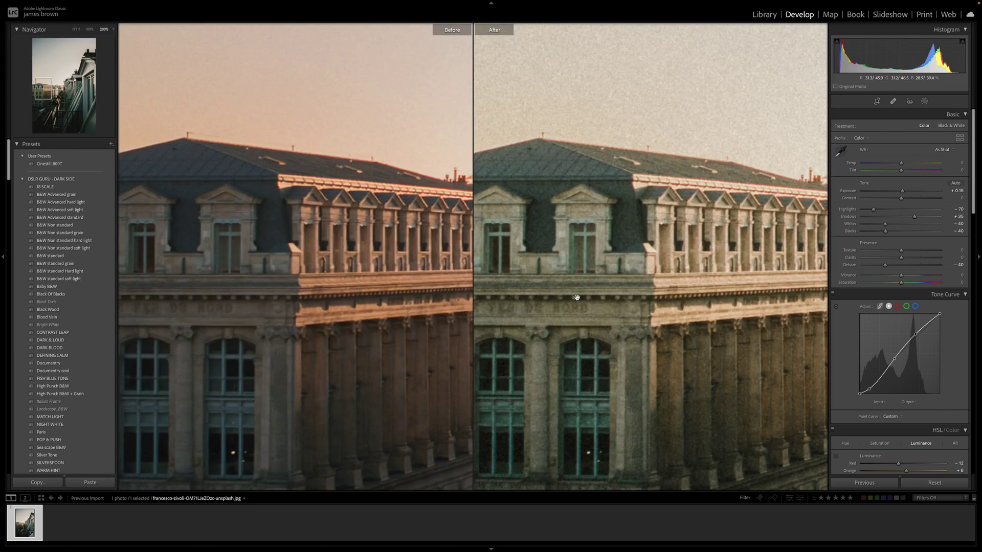
{"action": "left_click", "coordinate": [89, 29]}
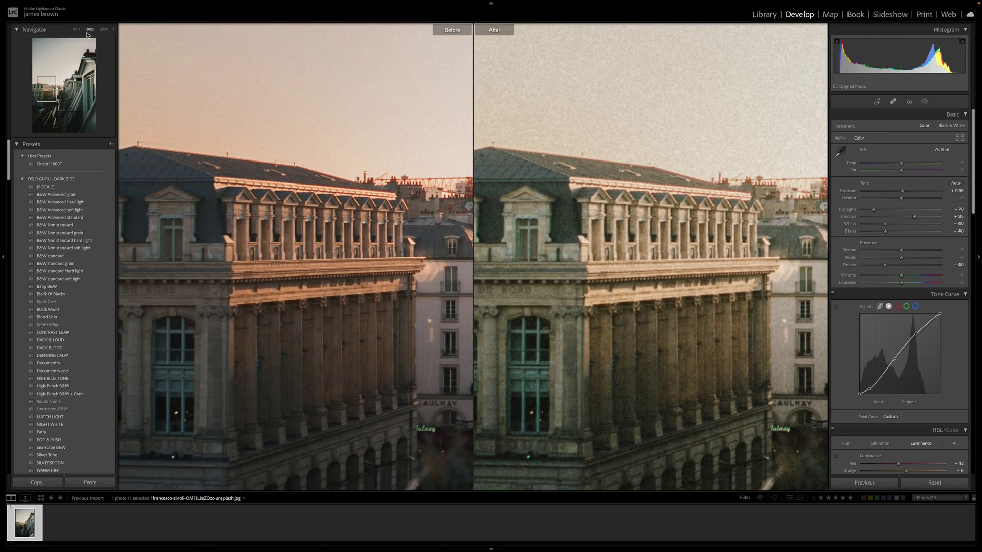
Step: Pan the comparison across the building and balconies, then fit both whole photos back in view
{"action": "left_click_drag", "start_coordinate": [660, 272], "coordinate": [603, 214]}
{"action": "left_click_drag", "start_coordinate": [361, 250], "coordinate": [405, 246]}
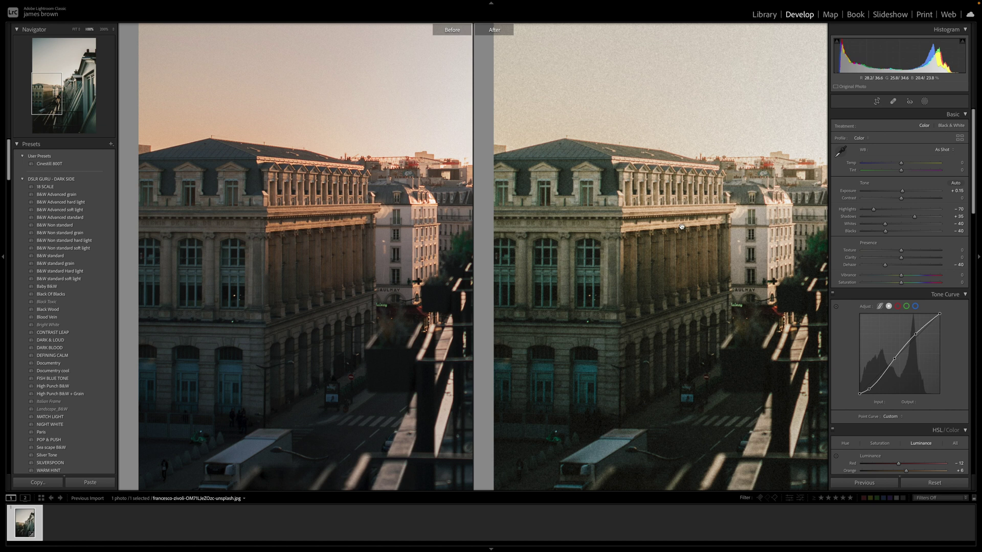
{"action": "left_click_drag", "start_coordinate": [689, 219], "coordinate": [637, 214]}
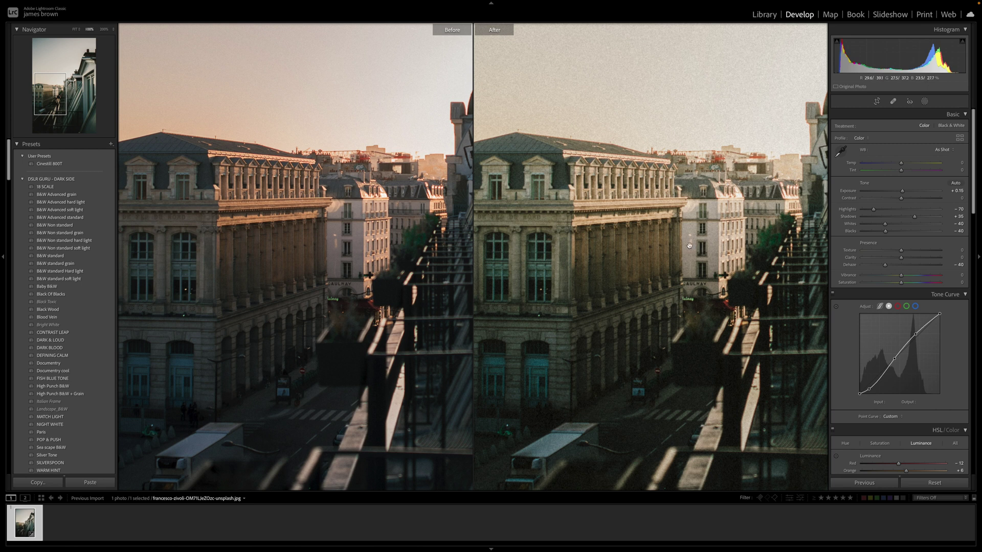
{"action": "left_click_drag", "start_coordinate": [753, 194], "coordinate": [662, 175]}
{"action": "left_click_drag", "start_coordinate": [772, 144], "coordinate": [696, 142]}
{"action": "left_click", "coordinate": [723, 300]}
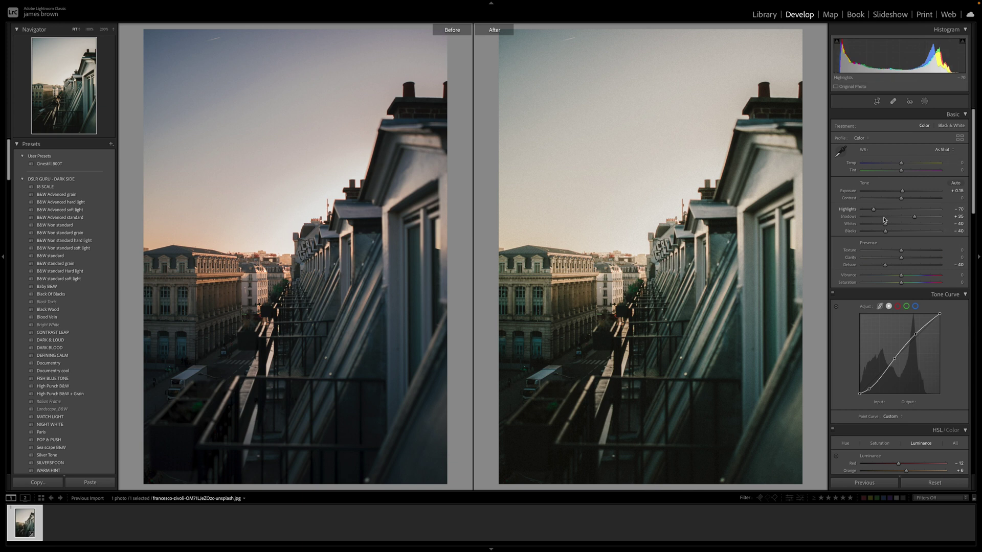
Step: Nudge the Shadows grading hue to about 65 and the Highlights hue to 44, then leave Before/After view
{"action": "scroll", "coordinate": [887, 220], "scroll_direction": "down", "scroll_amount": 5}
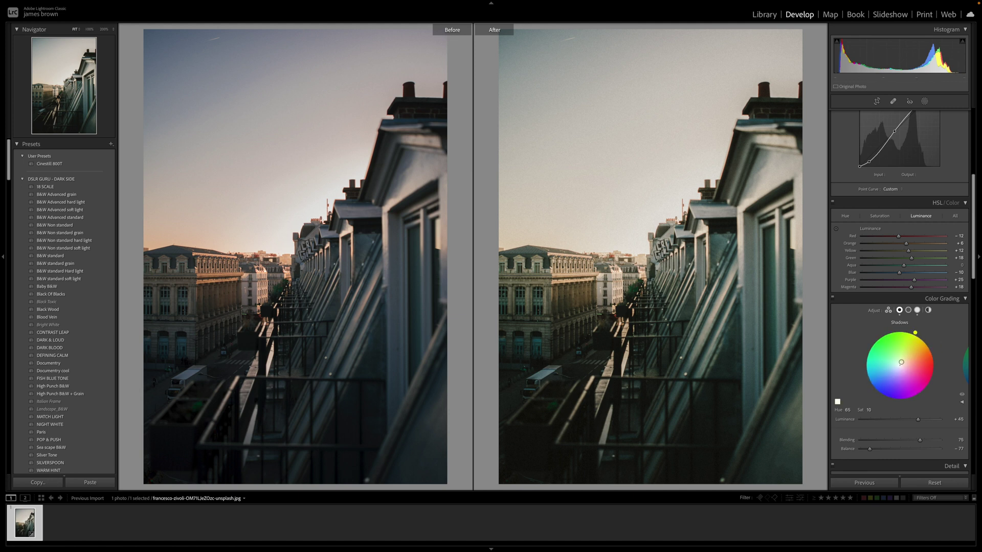
{"action": "left_click_drag", "start_coordinate": [917, 334], "coordinate": [914, 332]}
{"action": "left_click", "coordinate": [917, 309]}
{"action": "left_click_drag", "start_coordinate": [924, 339], "coordinate": [926, 340]}
{"action": "key", "text": "y"}
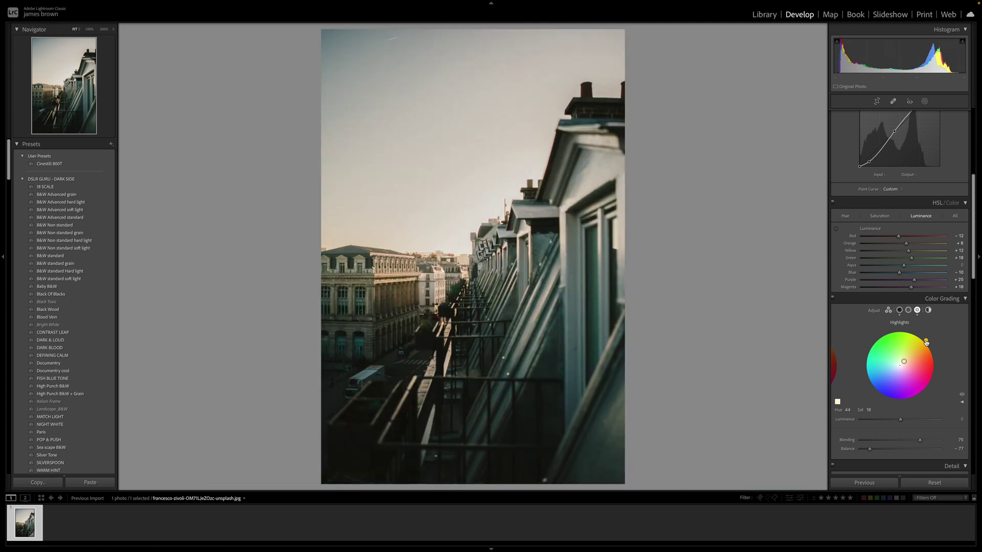